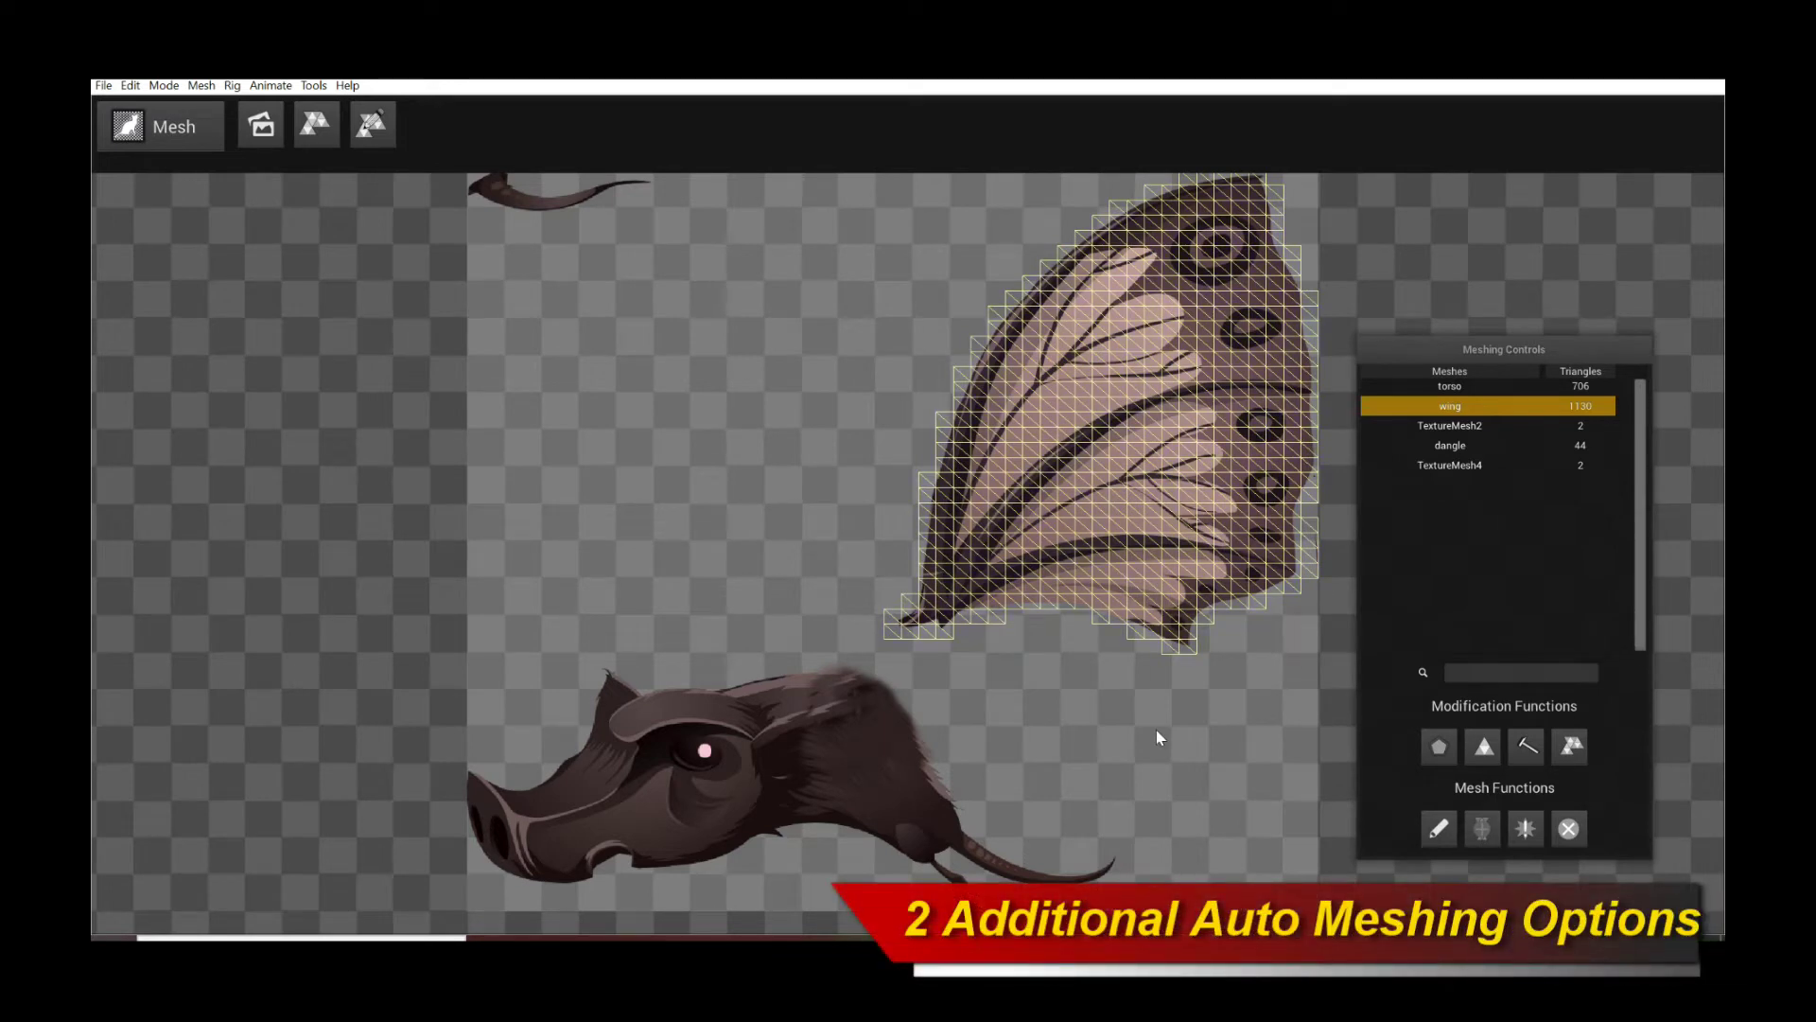
# Step: Select the torso mesh, then go back to the wing mesh and pan to frame it
pyautogui.click(847, 770)
pyautogui.click(1044, 523)
pyautogui.moveTo(1199, 705); pyautogui.dragTo(1126, 752)
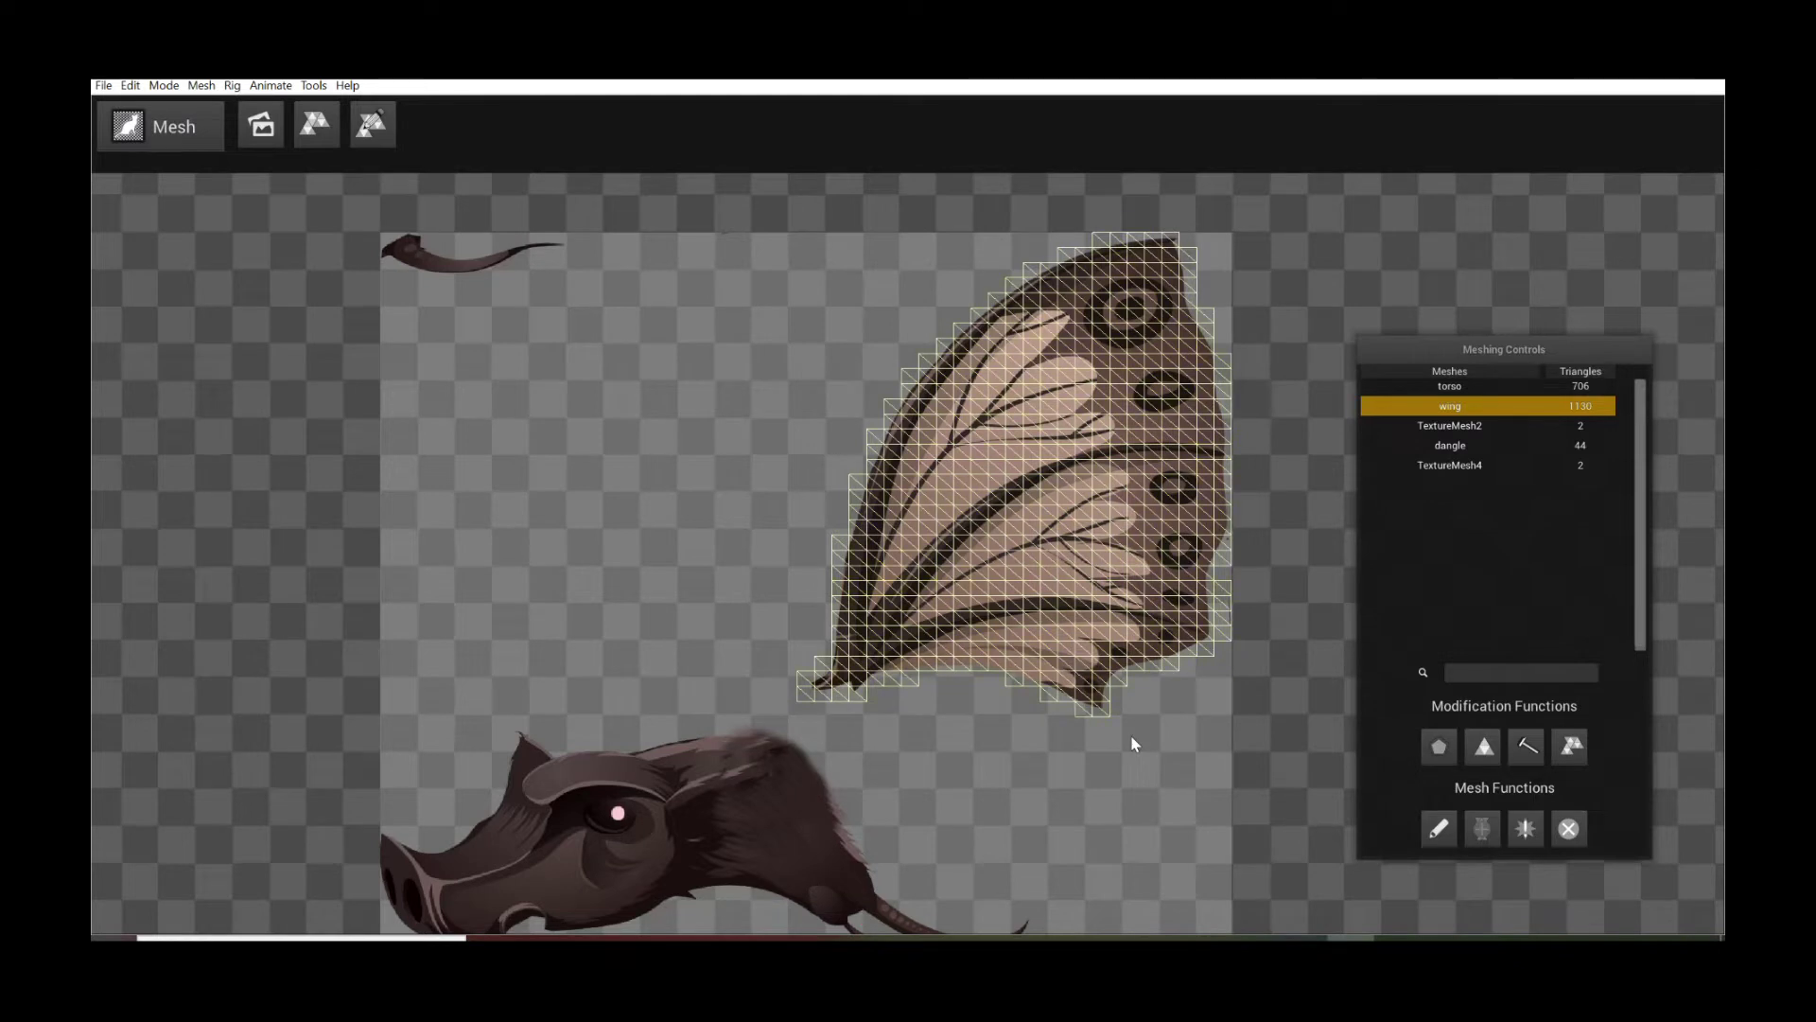
pyautogui.moveTo(1175, 562); pyautogui.dragTo(1155, 587)
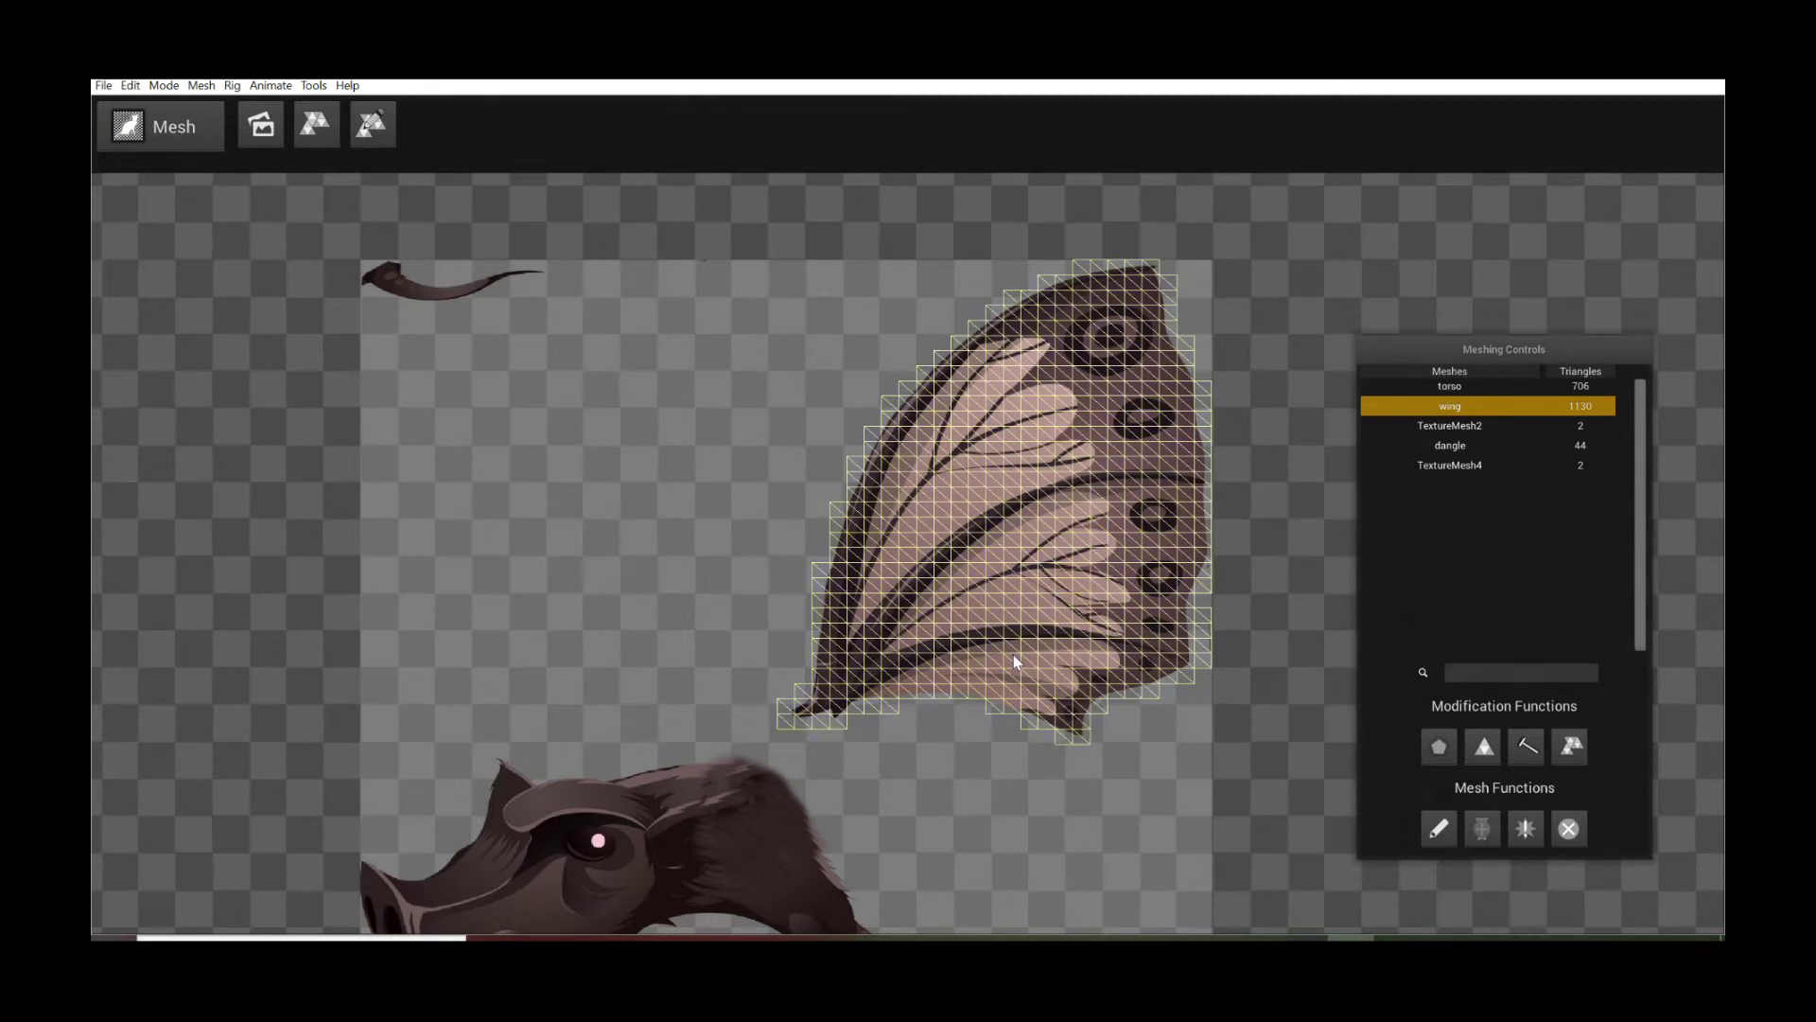
pyautogui.moveTo(1102, 428); pyautogui.dragTo(1069, 484)
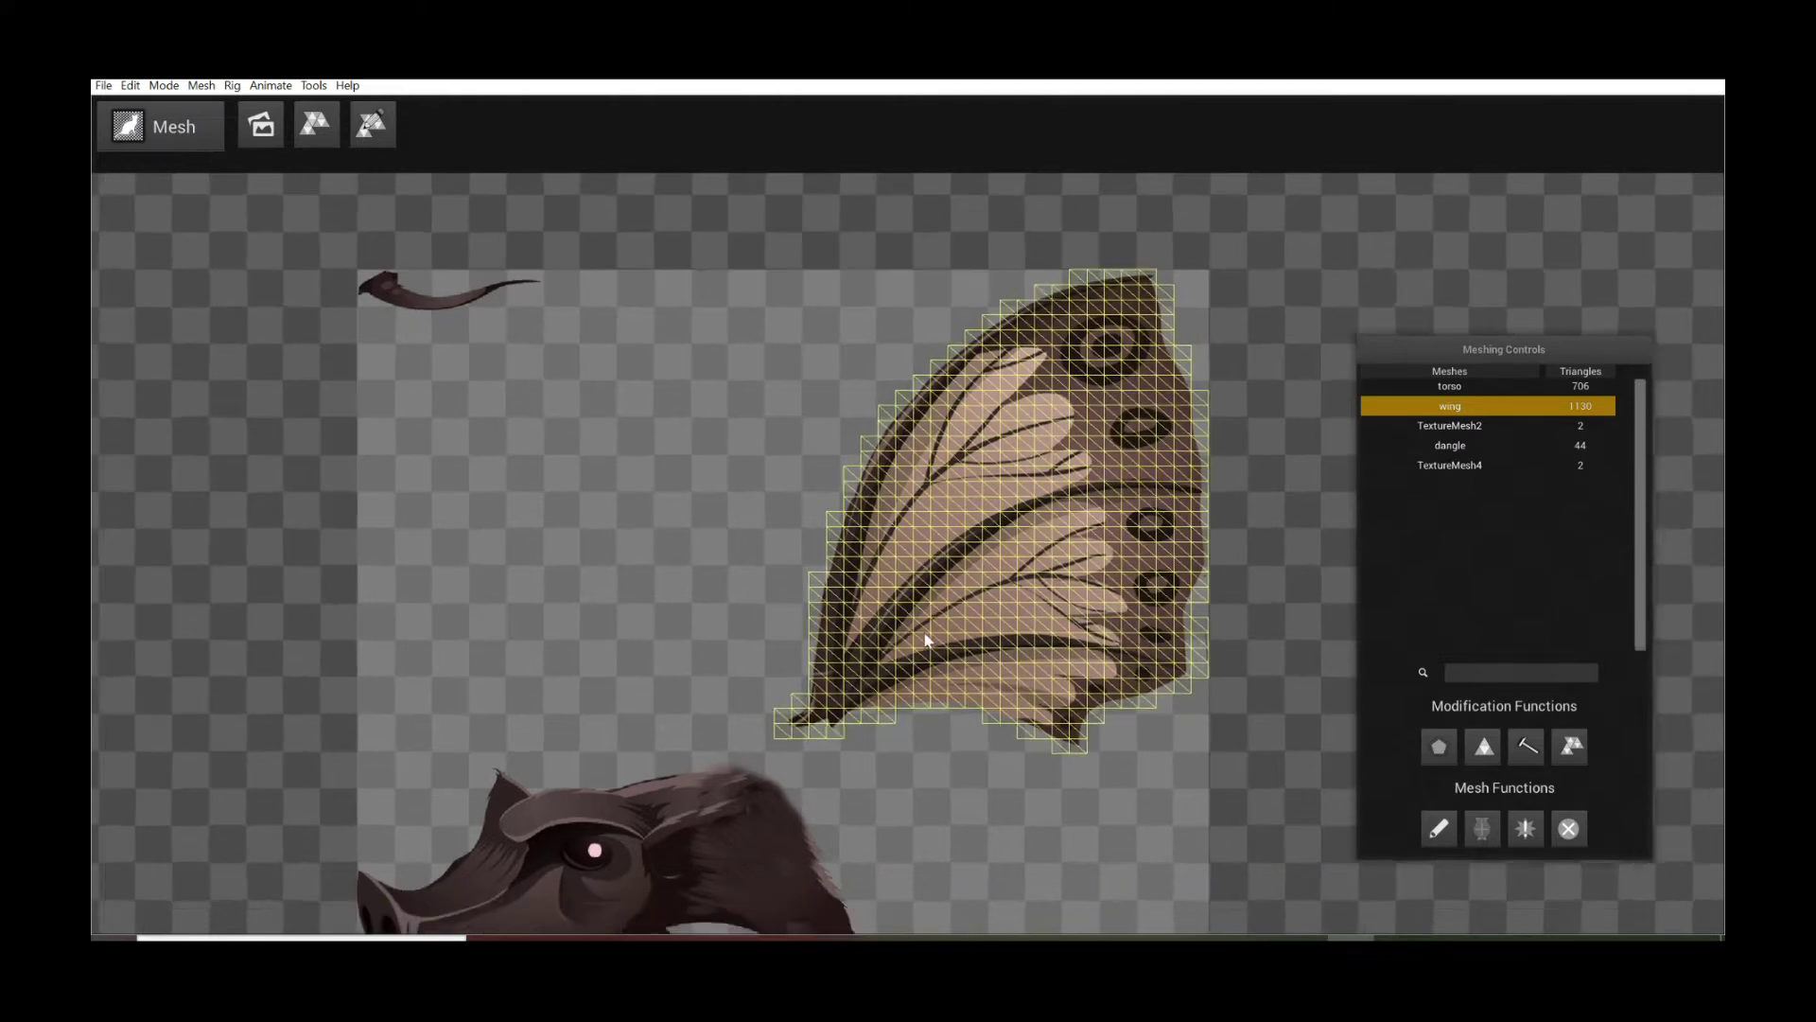
# Step: Select the torso mesh and bring up the Custom Polygon Mesh options
pyautogui.click(815, 744)
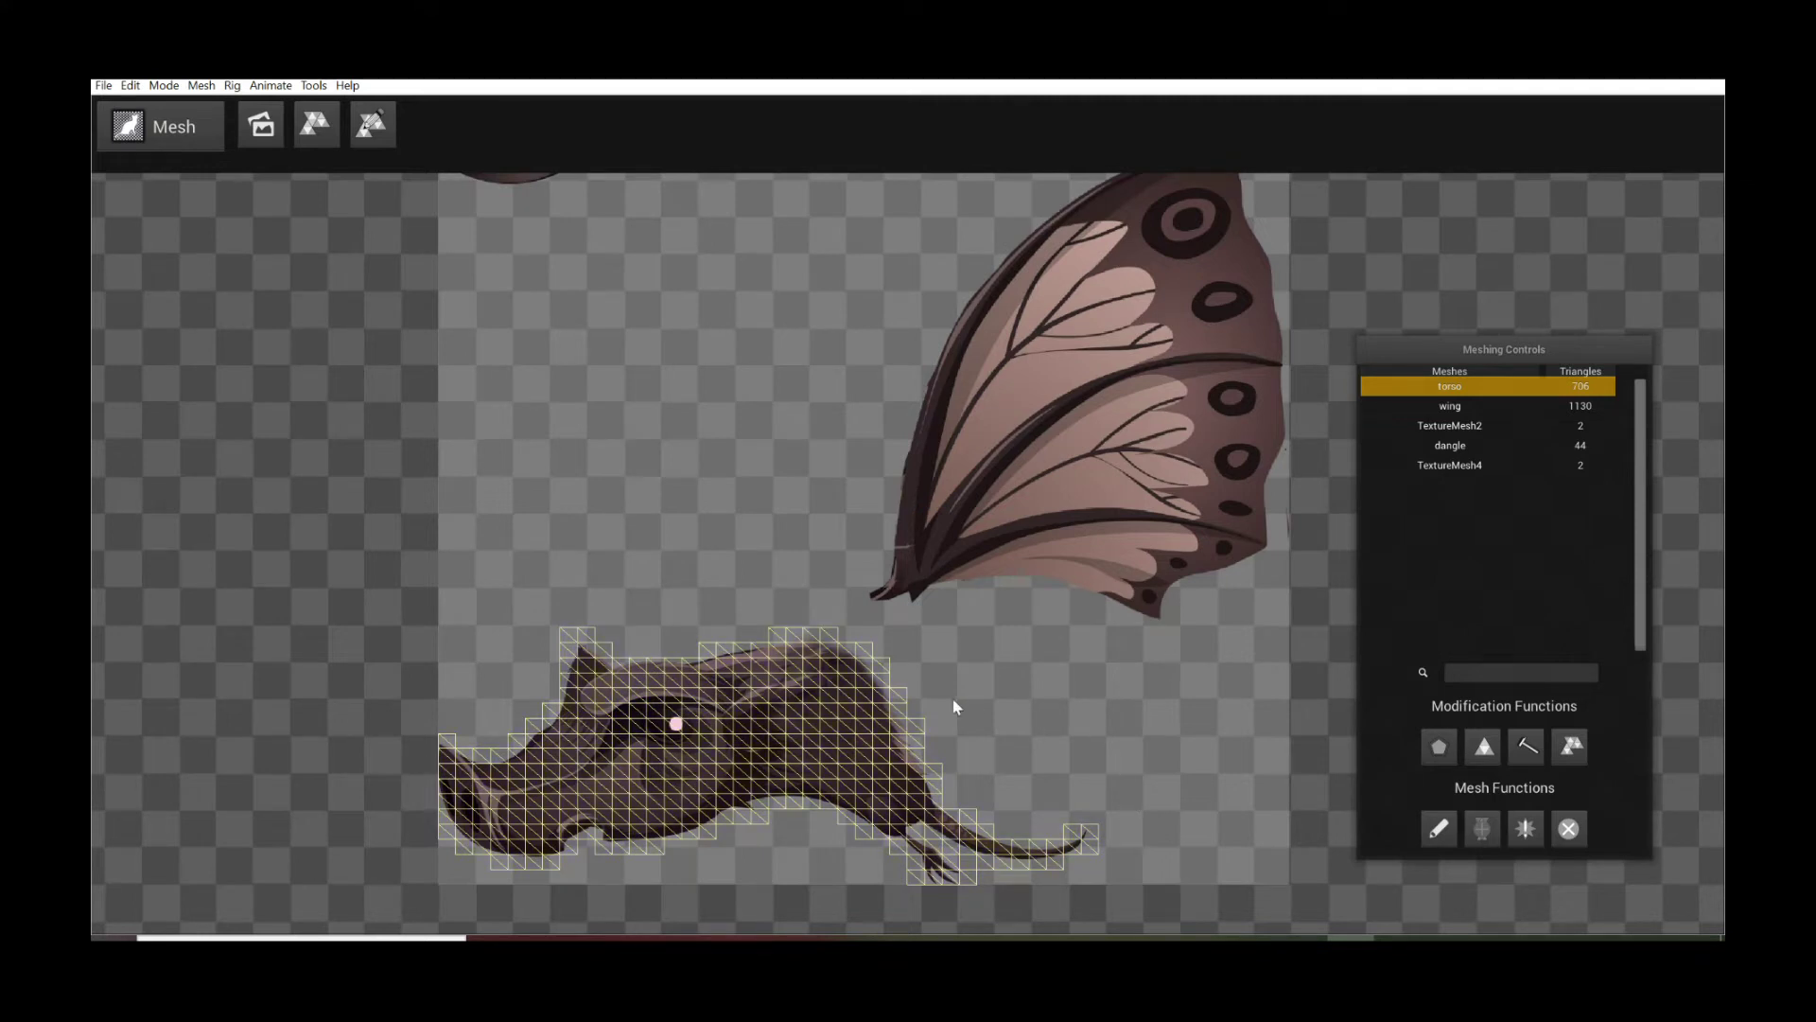
pyautogui.scroll(3, 988, 662)
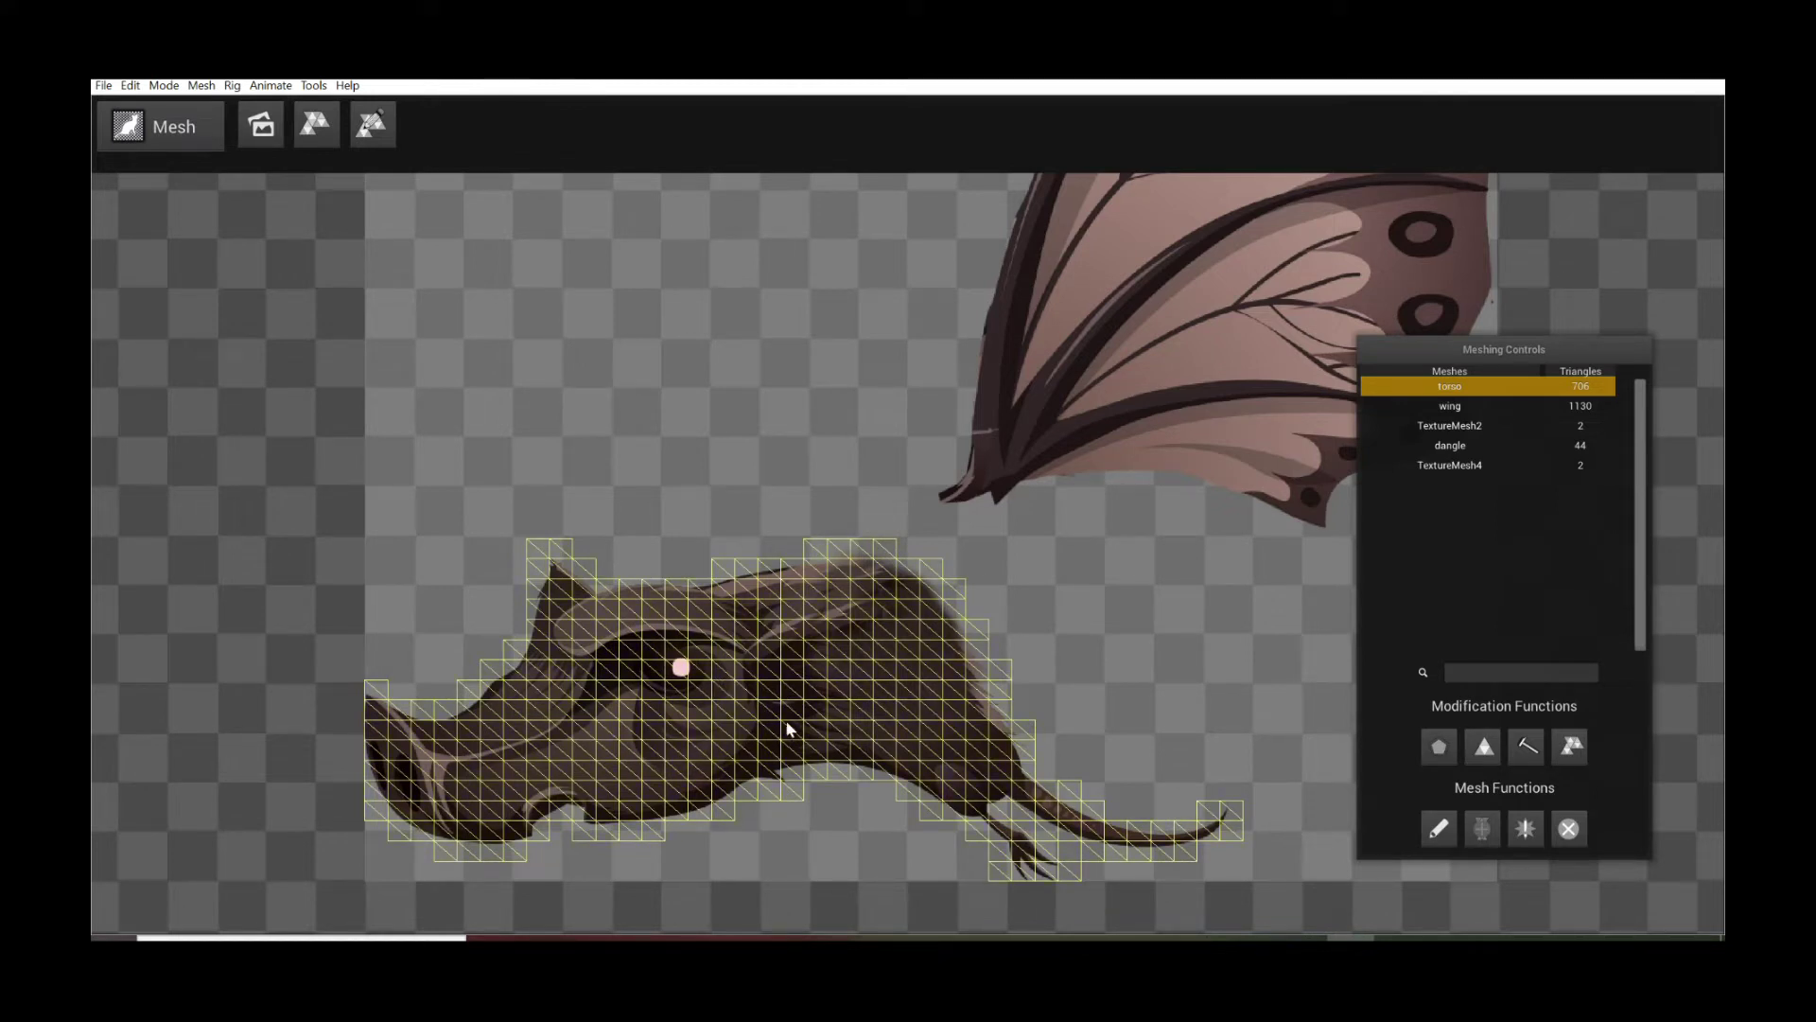
pyautogui.click(1441, 830)
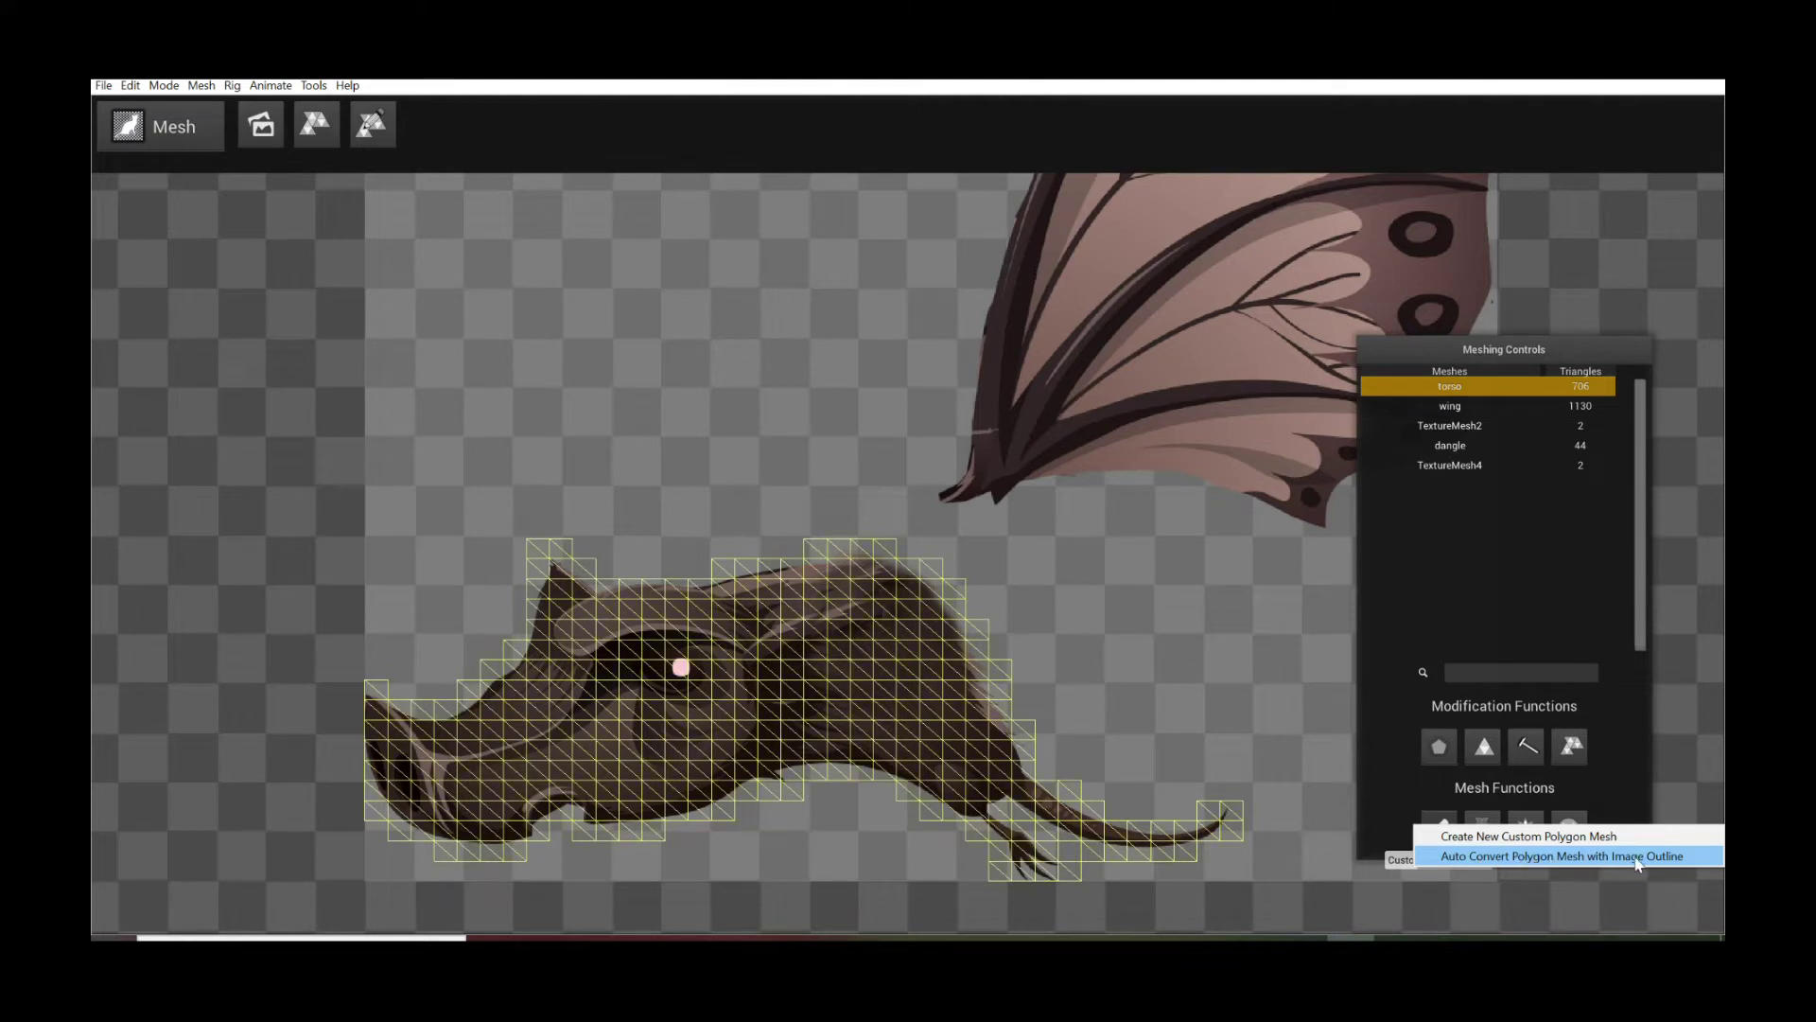
# Step: Auto-trace the torso from the image outline, lower Trace Accuracy, and generate the mesh
pyautogui.click(1479, 857)
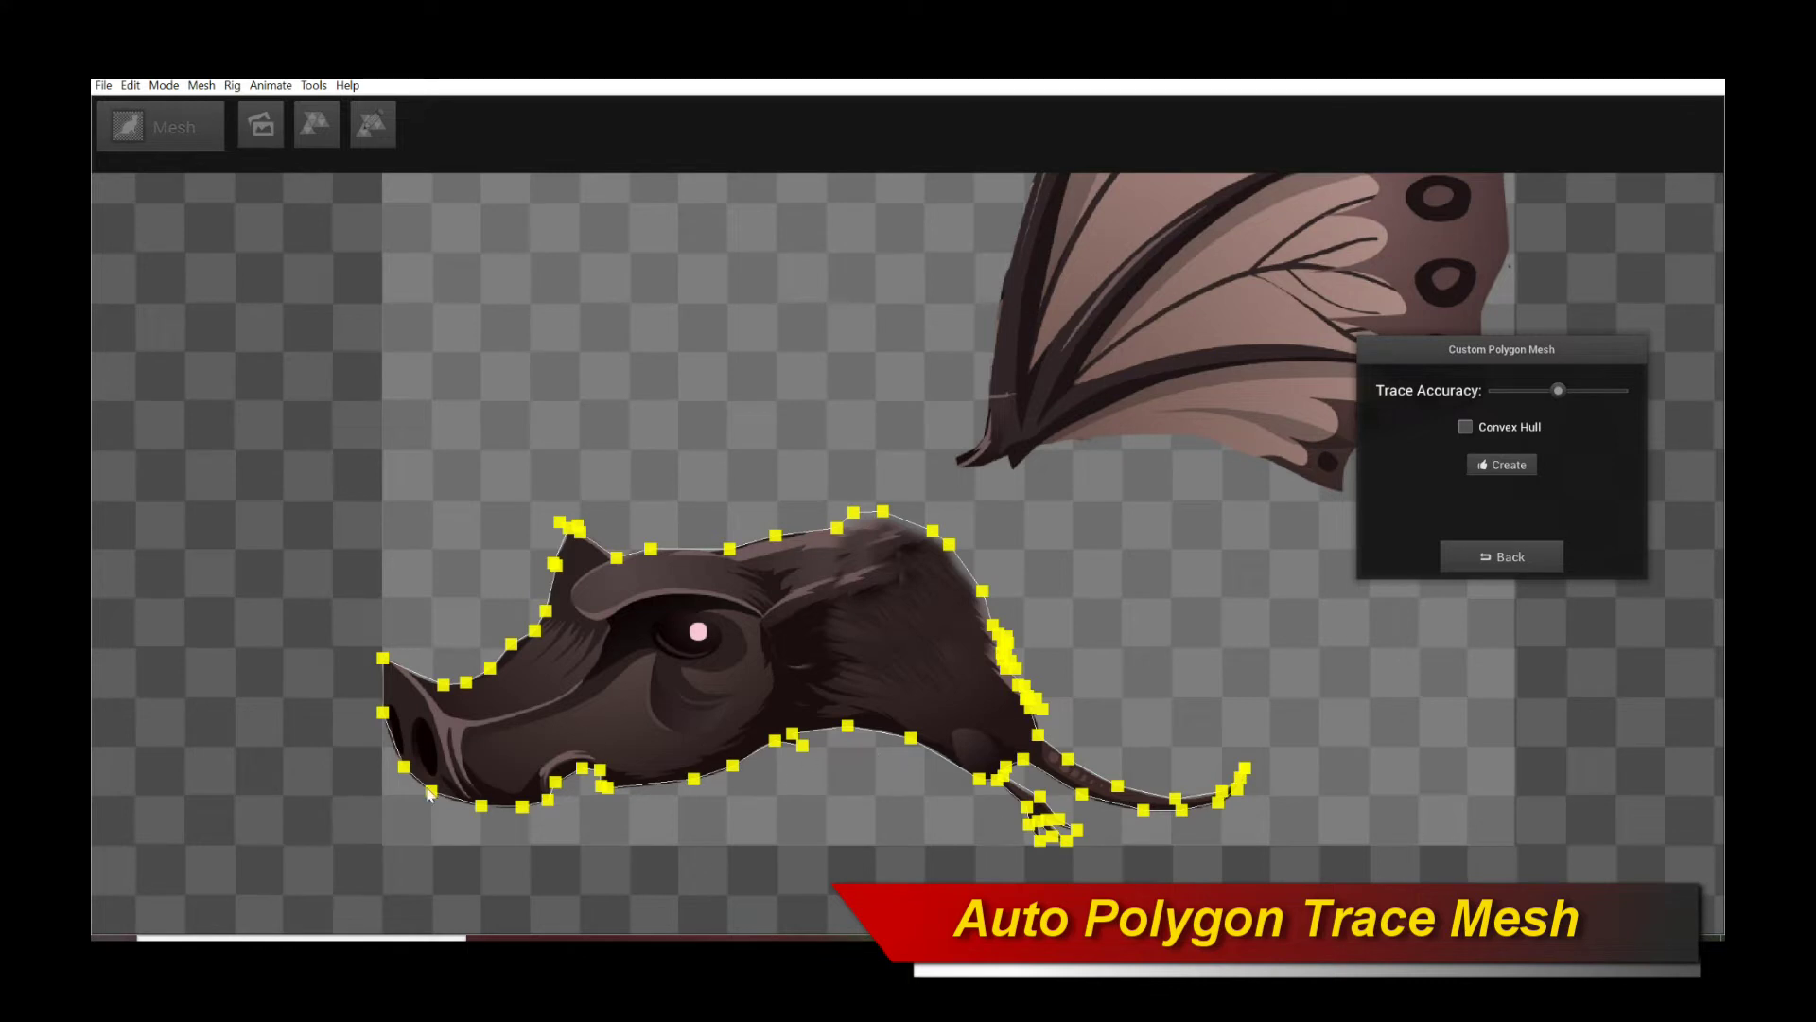
pyautogui.moveTo(1561, 391)
pyautogui.mouseDown()
pyautogui.moveTo(1501, 392)
pyautogui.moveTo(1591, 390)
pyautogui.moveTo(1483, 389)
pyautogui.moveTo(1573, 391)
pyautogui.moveTo(1508, 390)
pyautogui.mouseUp()
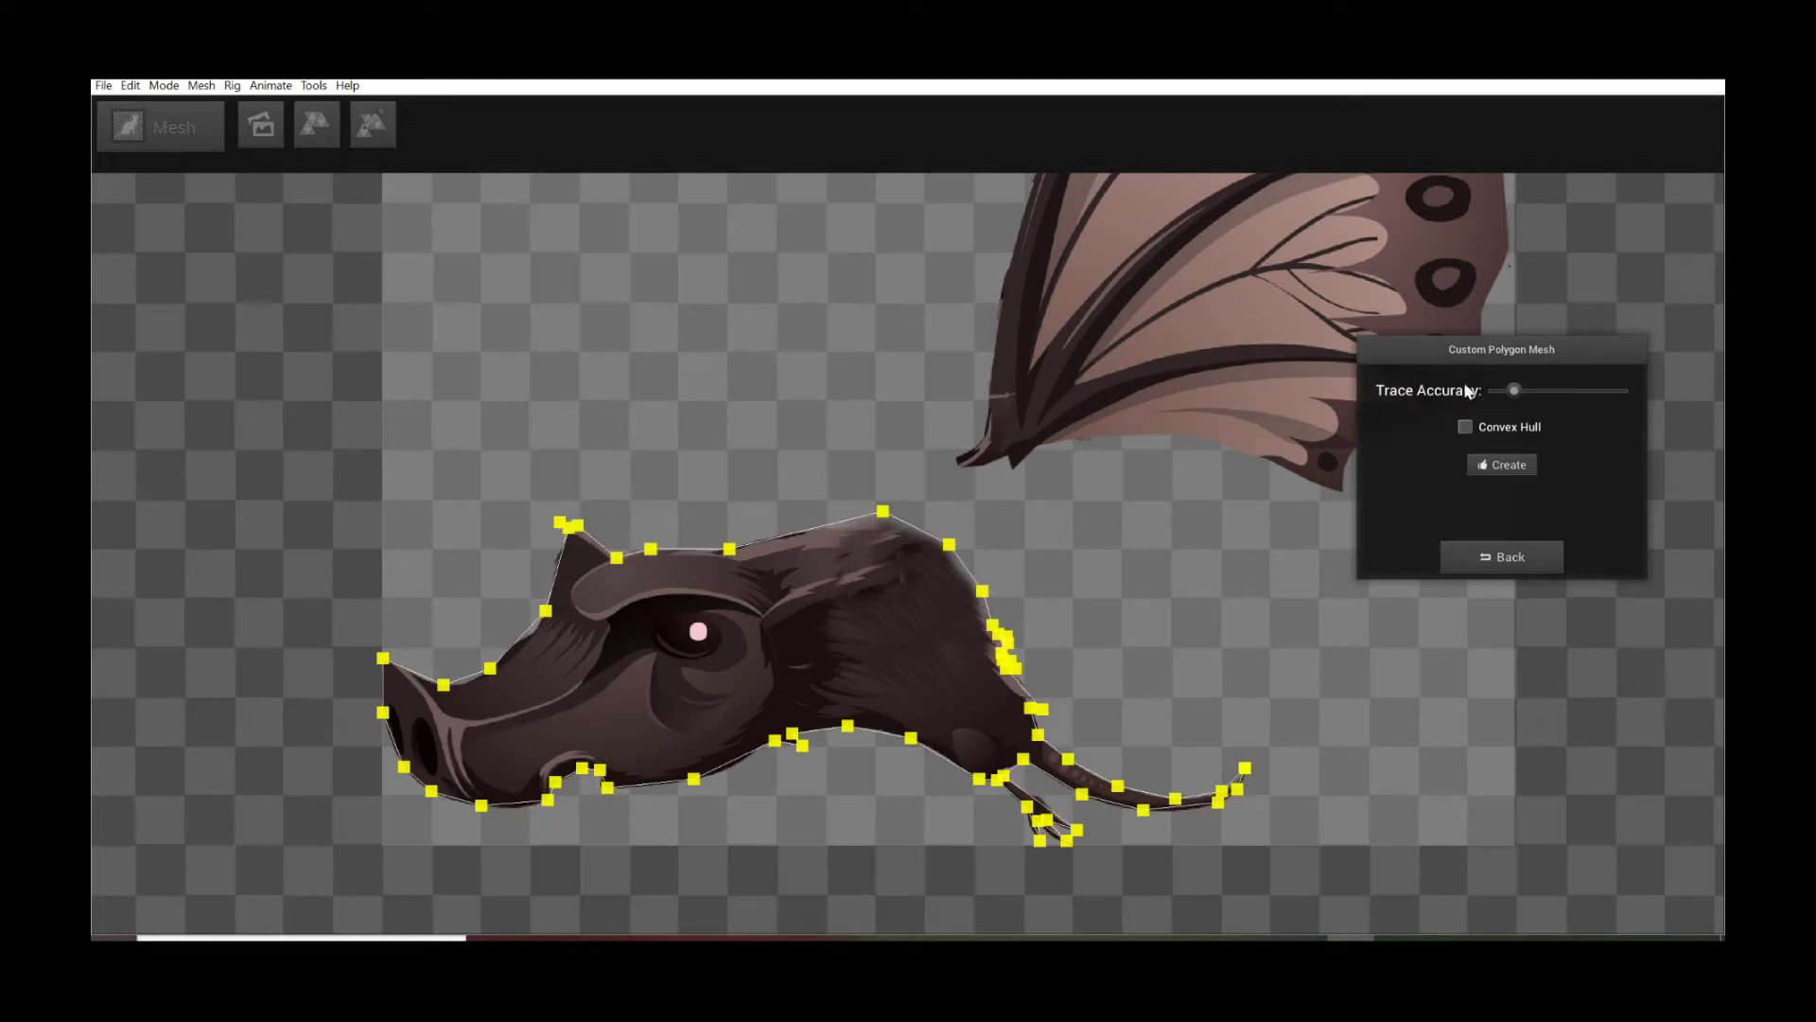
pyautogui.click(1511, 463)
# Step: Add interior vertices at the body, shoulder and below the eye, nudging the cheek one lower
pyautogui.scroll(1, 957, 685)
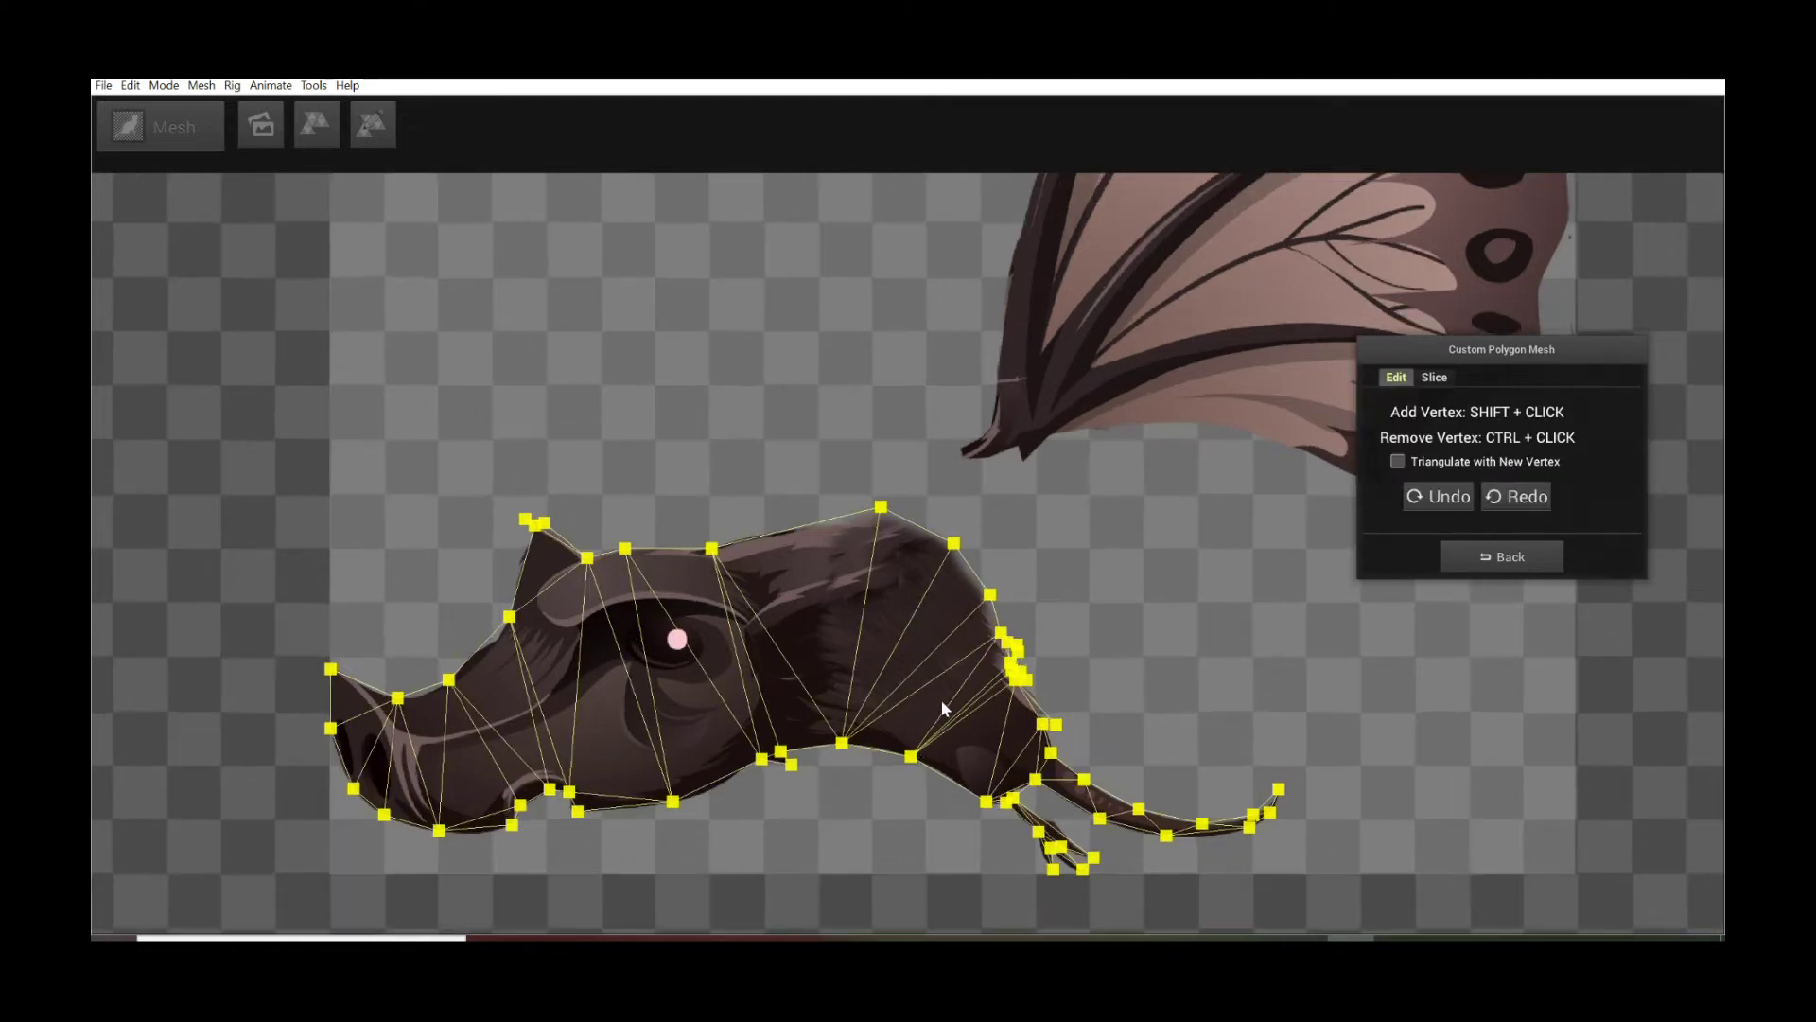
pyautogui.scroll(-2, 940, 709)
pyautogui.scroll(2, 939, 594)
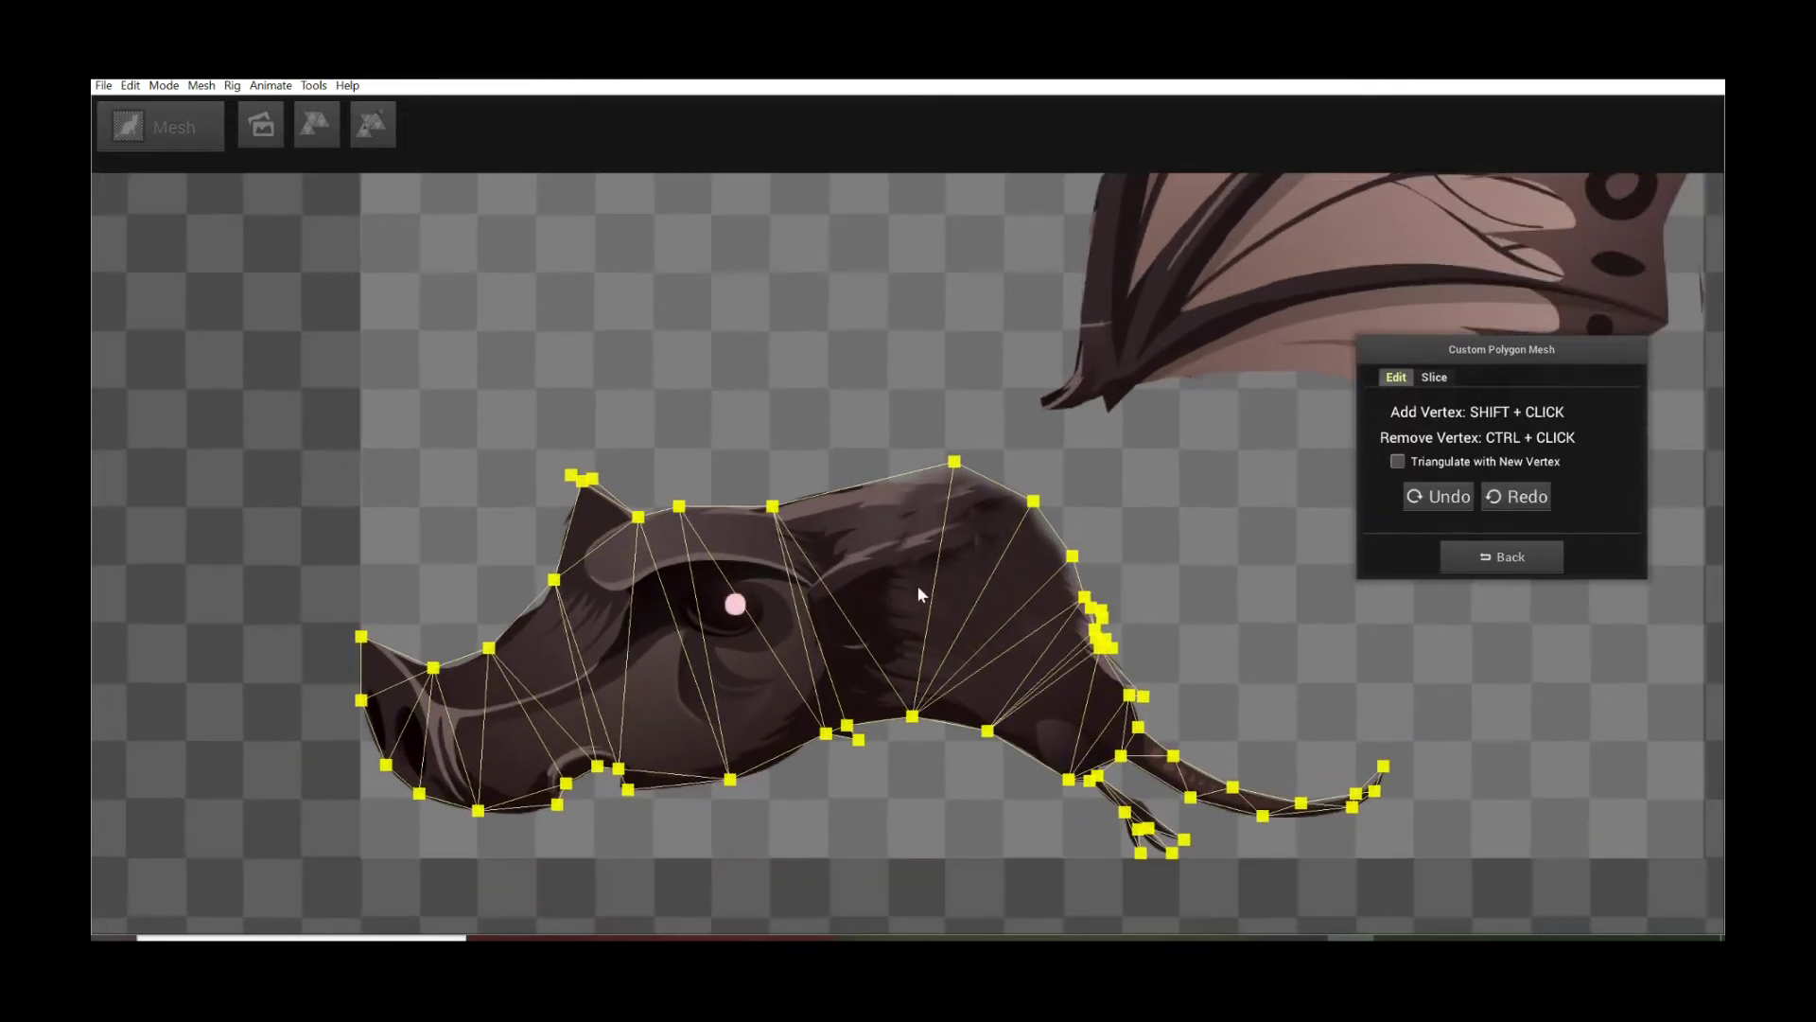
pyautogui.keyDown('shift'); pyautogui.click(877, 558); pyautogui.keyUp('shift')
pyautogui.keyDown('shift'); pyautogui.click(986, 585); pyautogui.keyUp('shift')
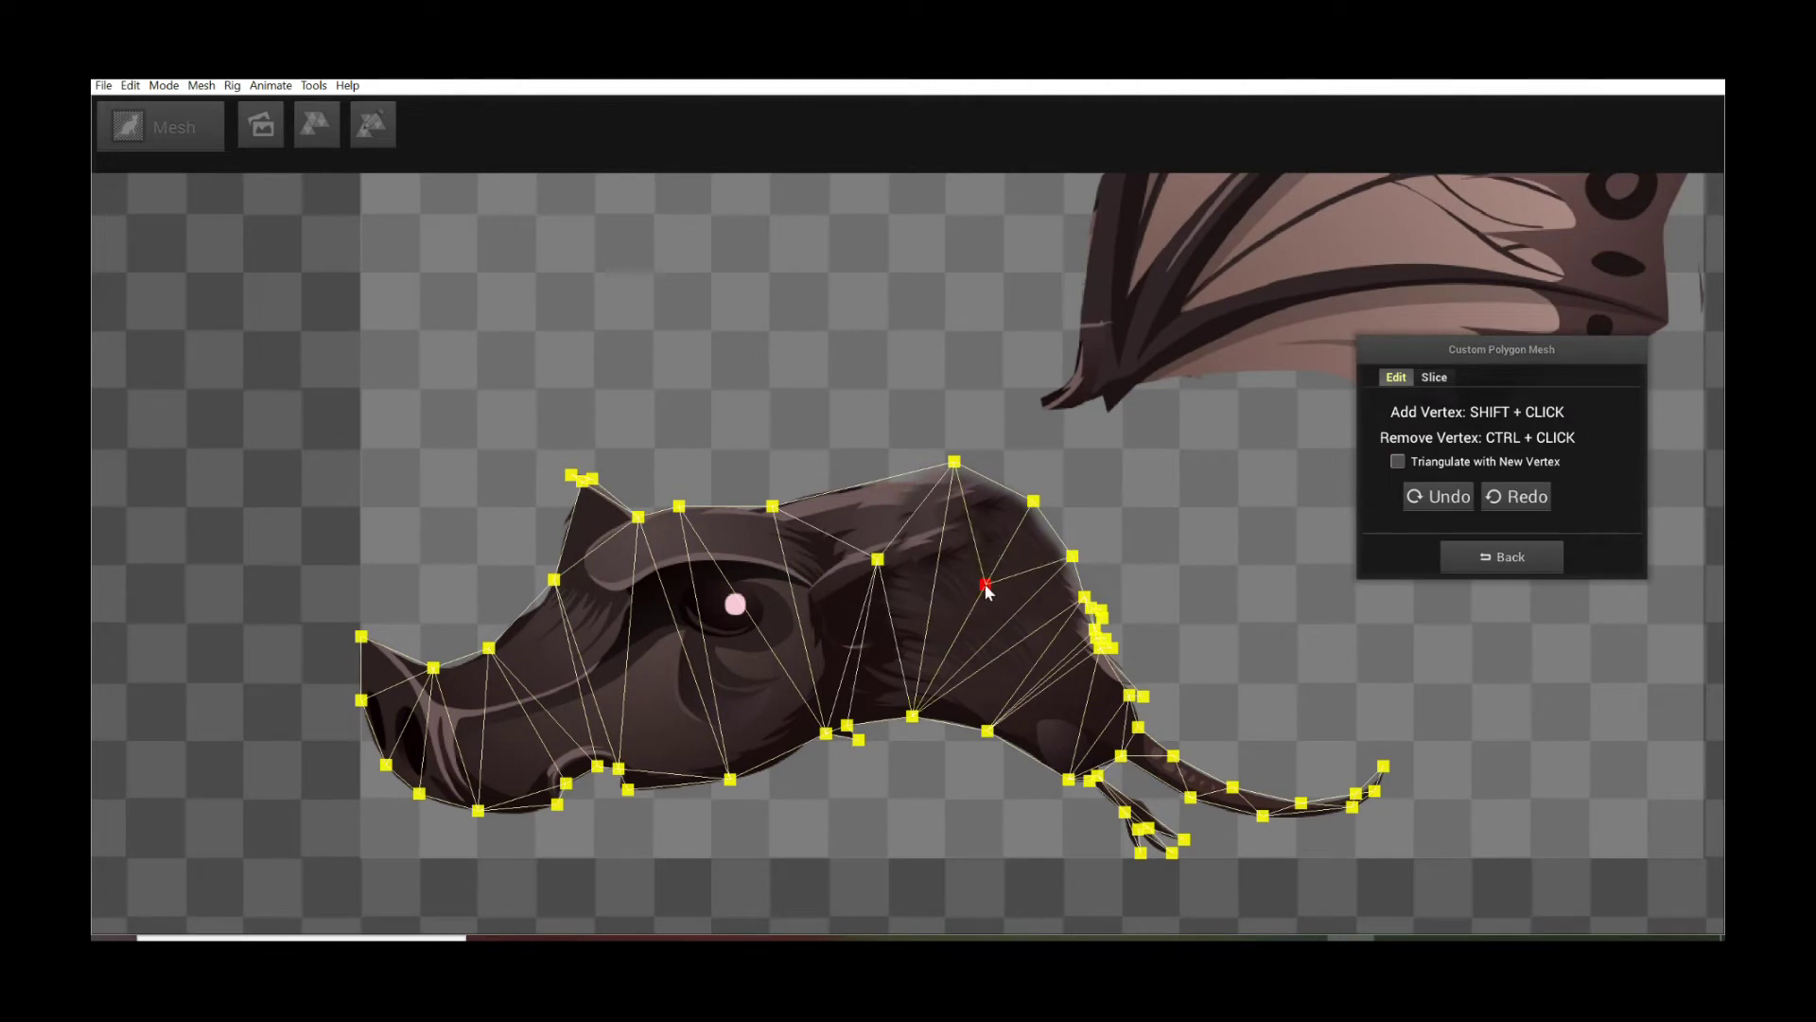
pyautogui.keyDown('shift'); pyautogui.click(733, 665); pyautogui.keyUp('shift')
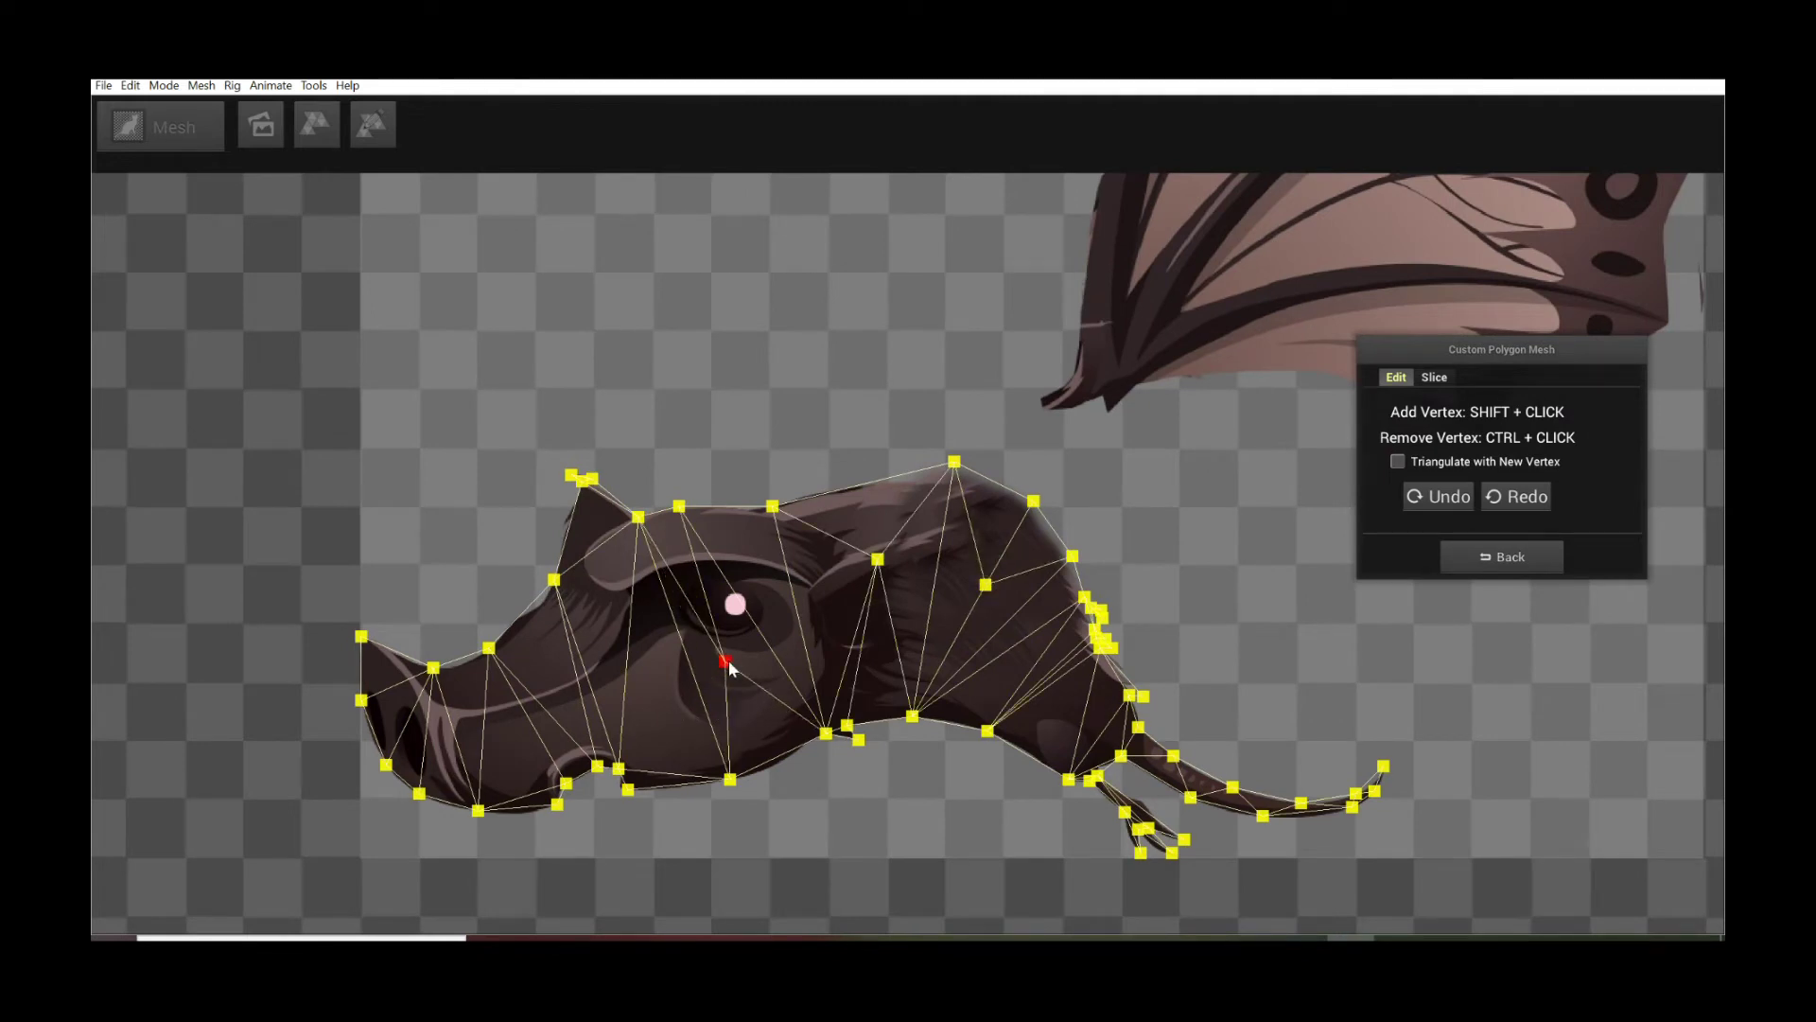
pyautogui.keyDown('shift'); pyautogui.click(690, 665); pyautogui.keyUp('shift')
pyautogui.moveTo(690, 665); pyautogui.dragTo(677, 681)
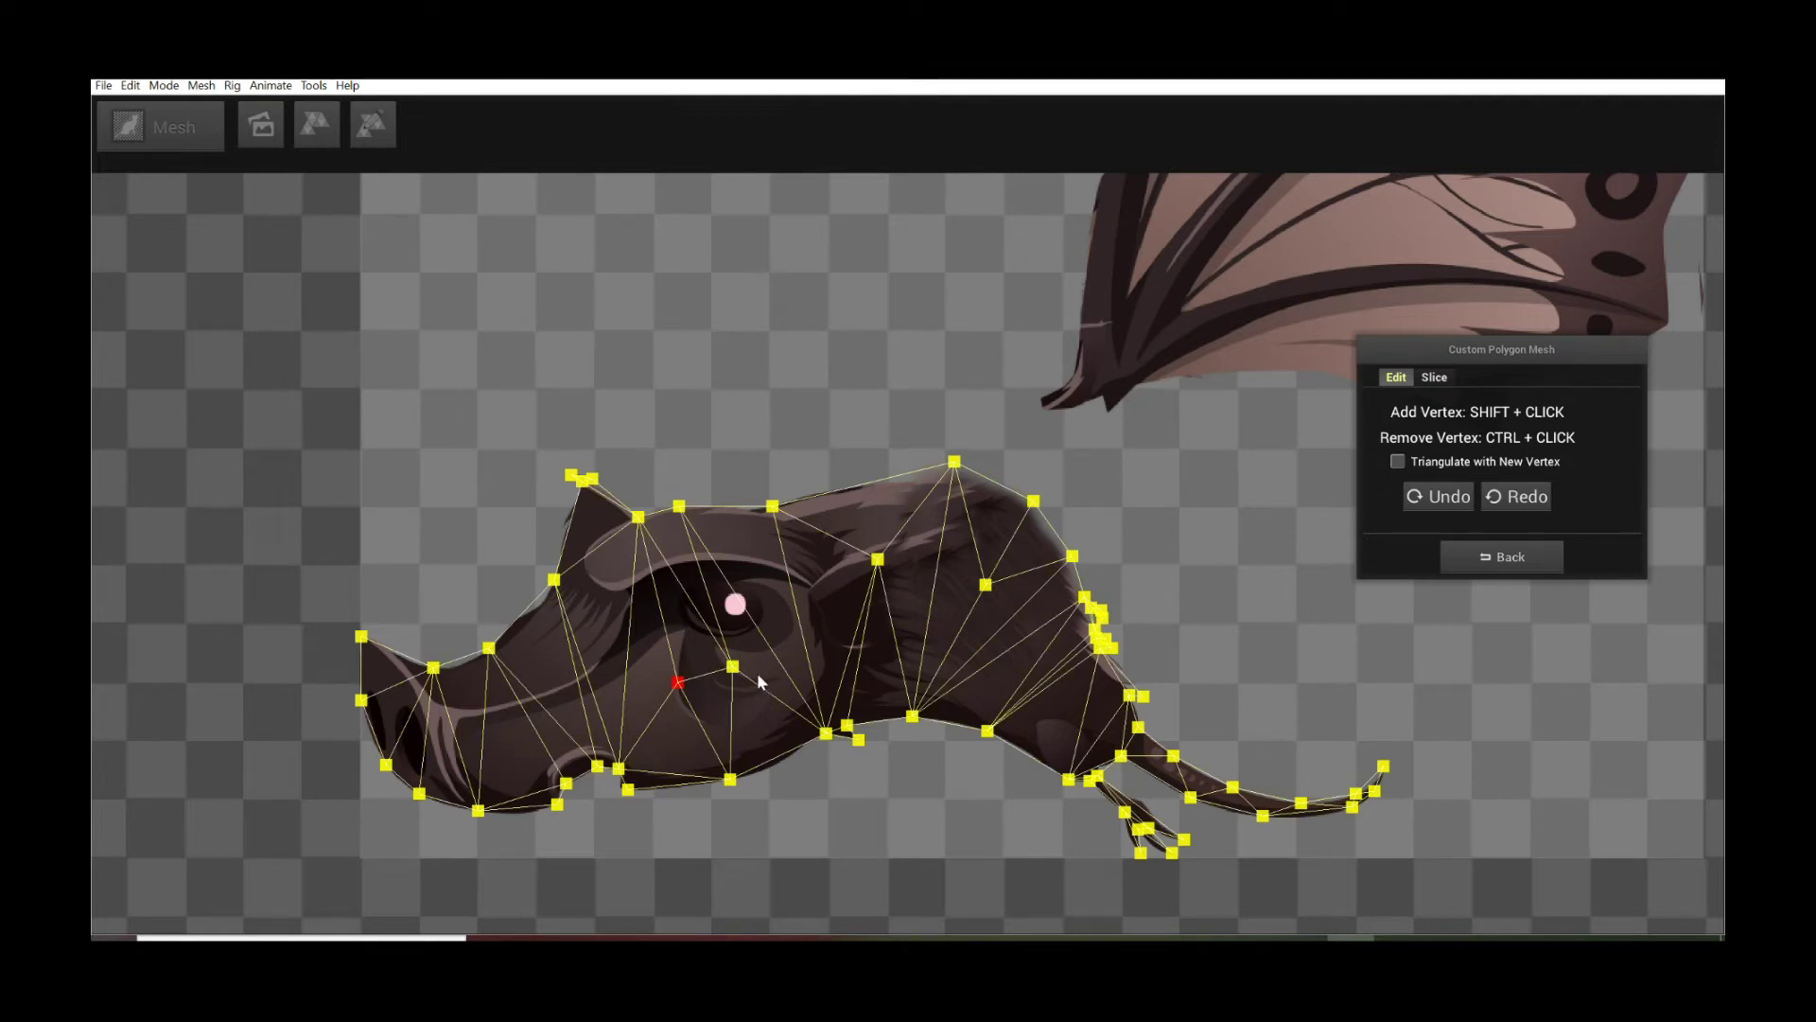
pyautogui.click(1501, 560)
# Step: Select the torso in the Meshes list and bring up the Custom Polygon Mesh dropdown
pyautogui.scroll(-3, 898, 492)
pyautogui.scroll(2, 750, 469)
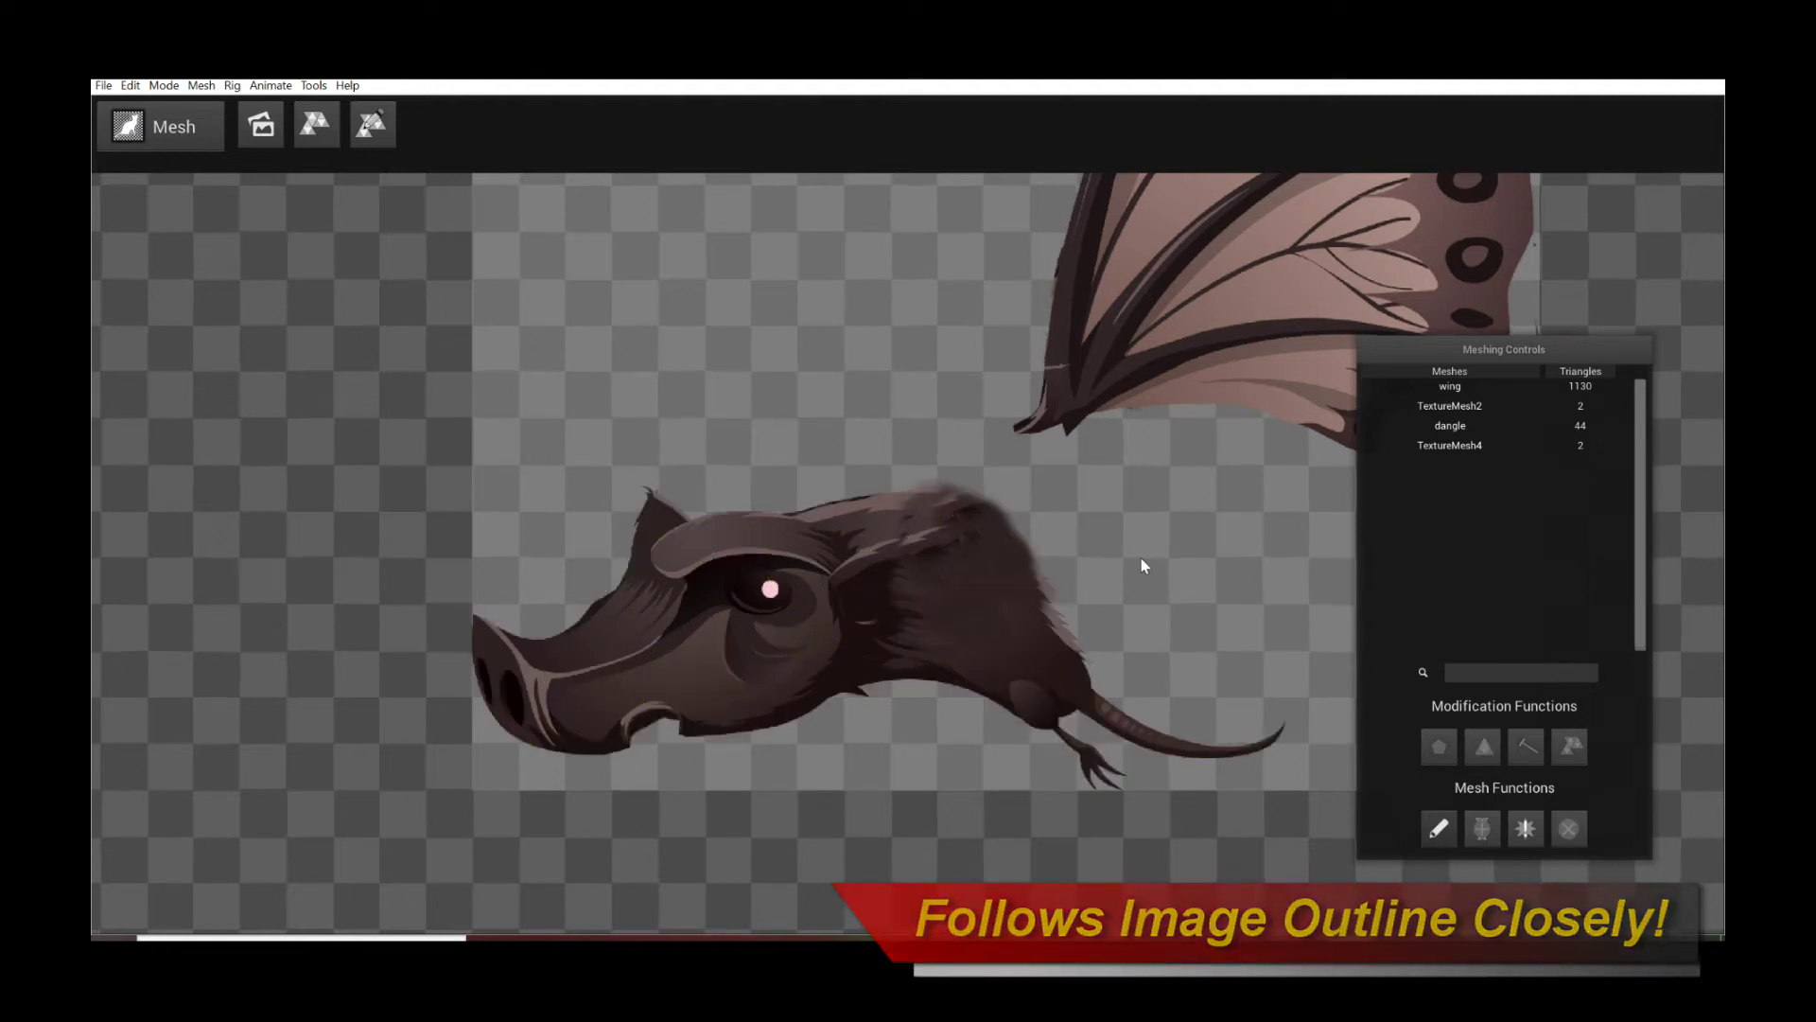
pyautogui.click(874, 594)
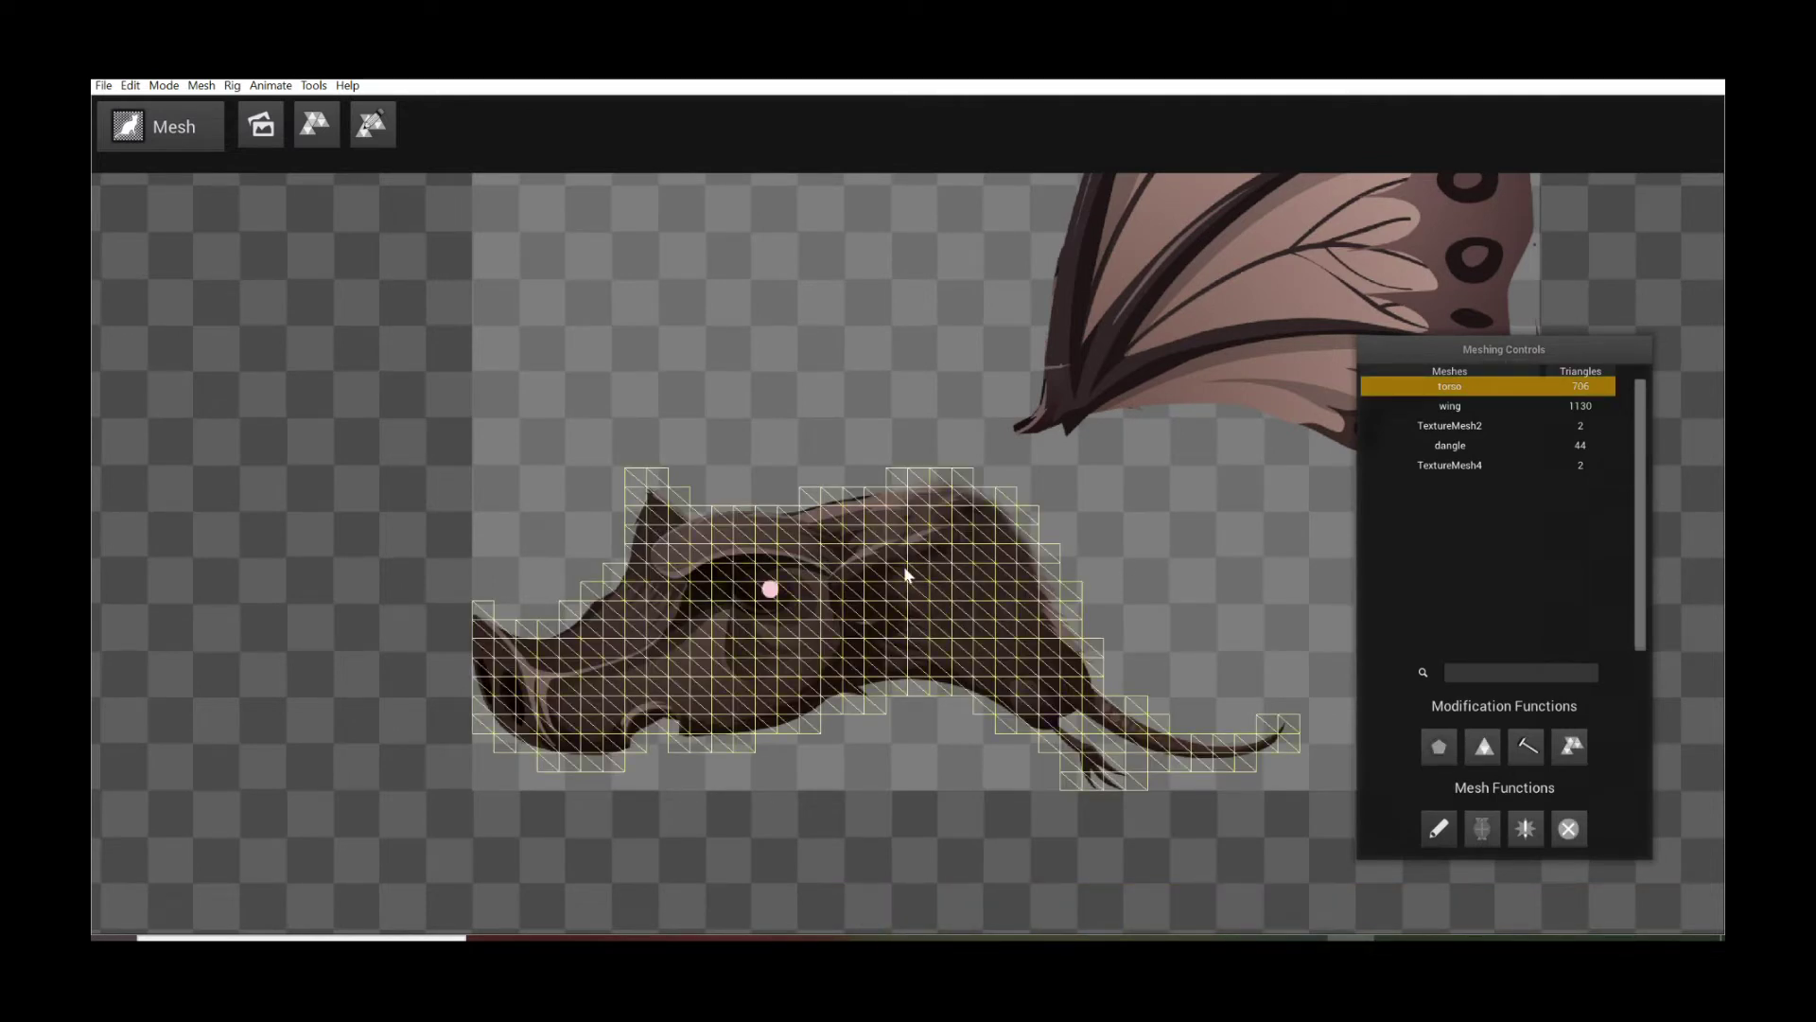
pyautogui.scroll(1, 904, 566)
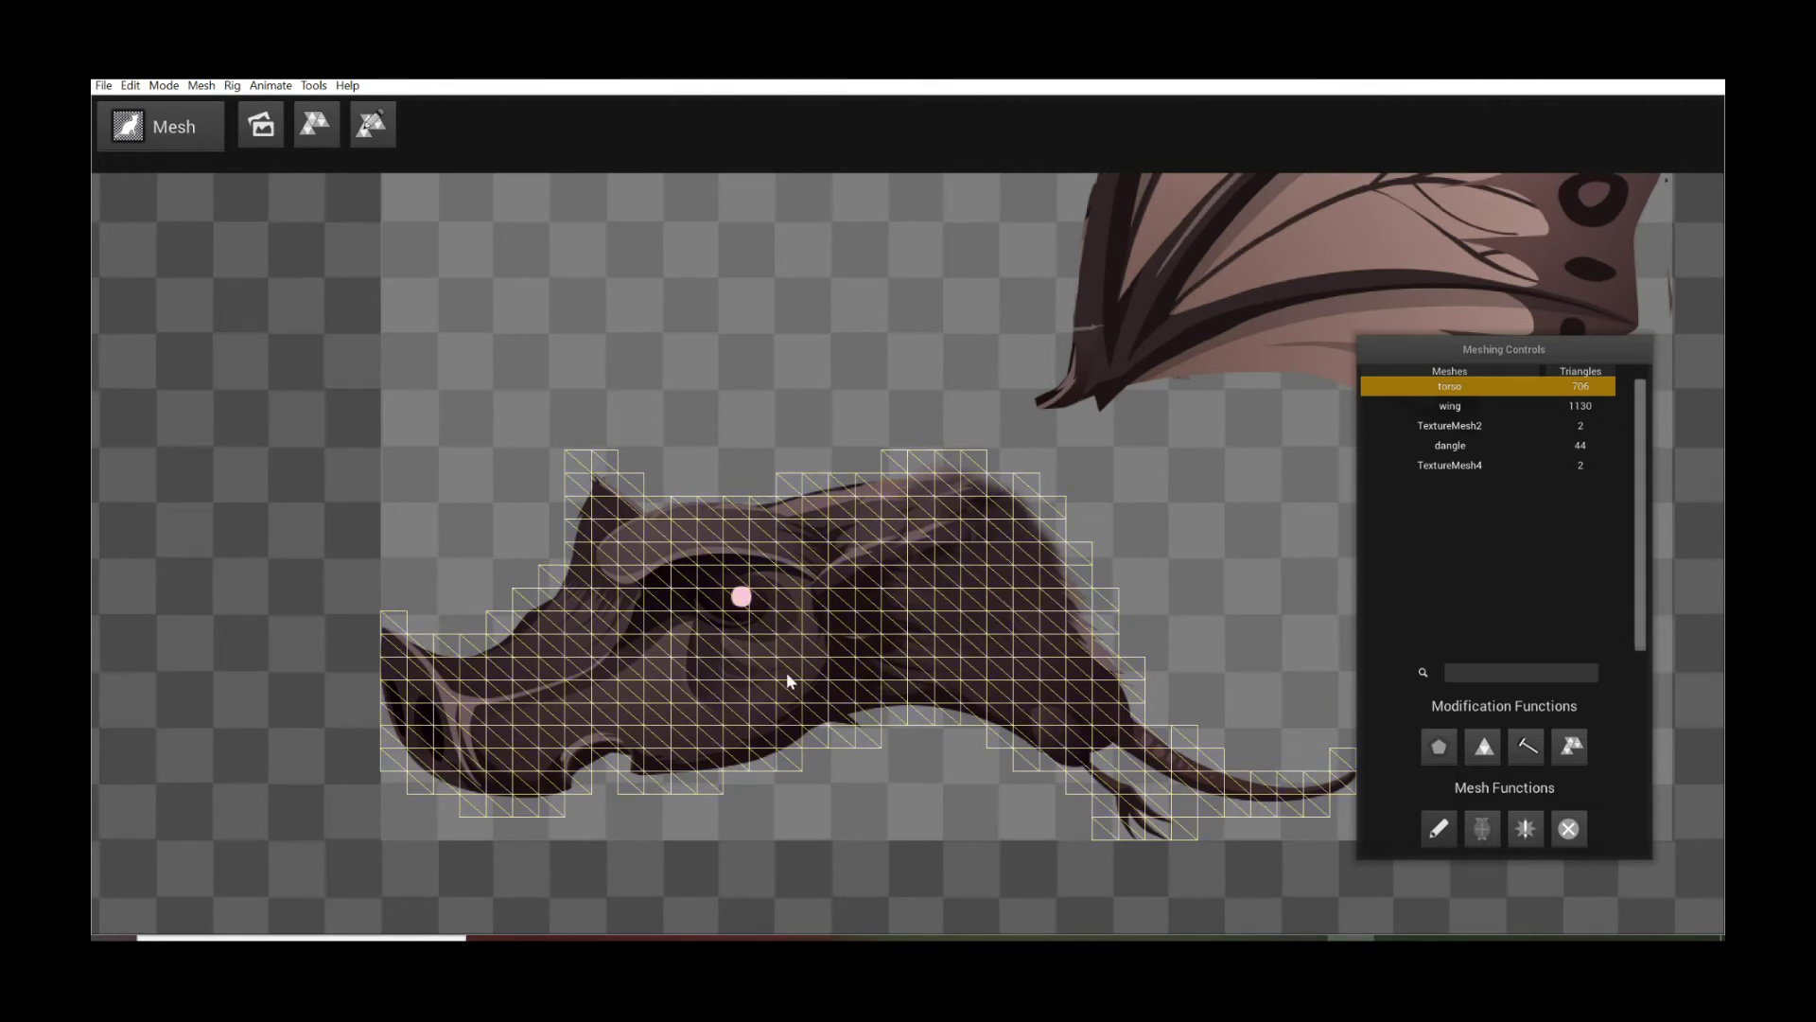
pyautogui.click(1442, 830)
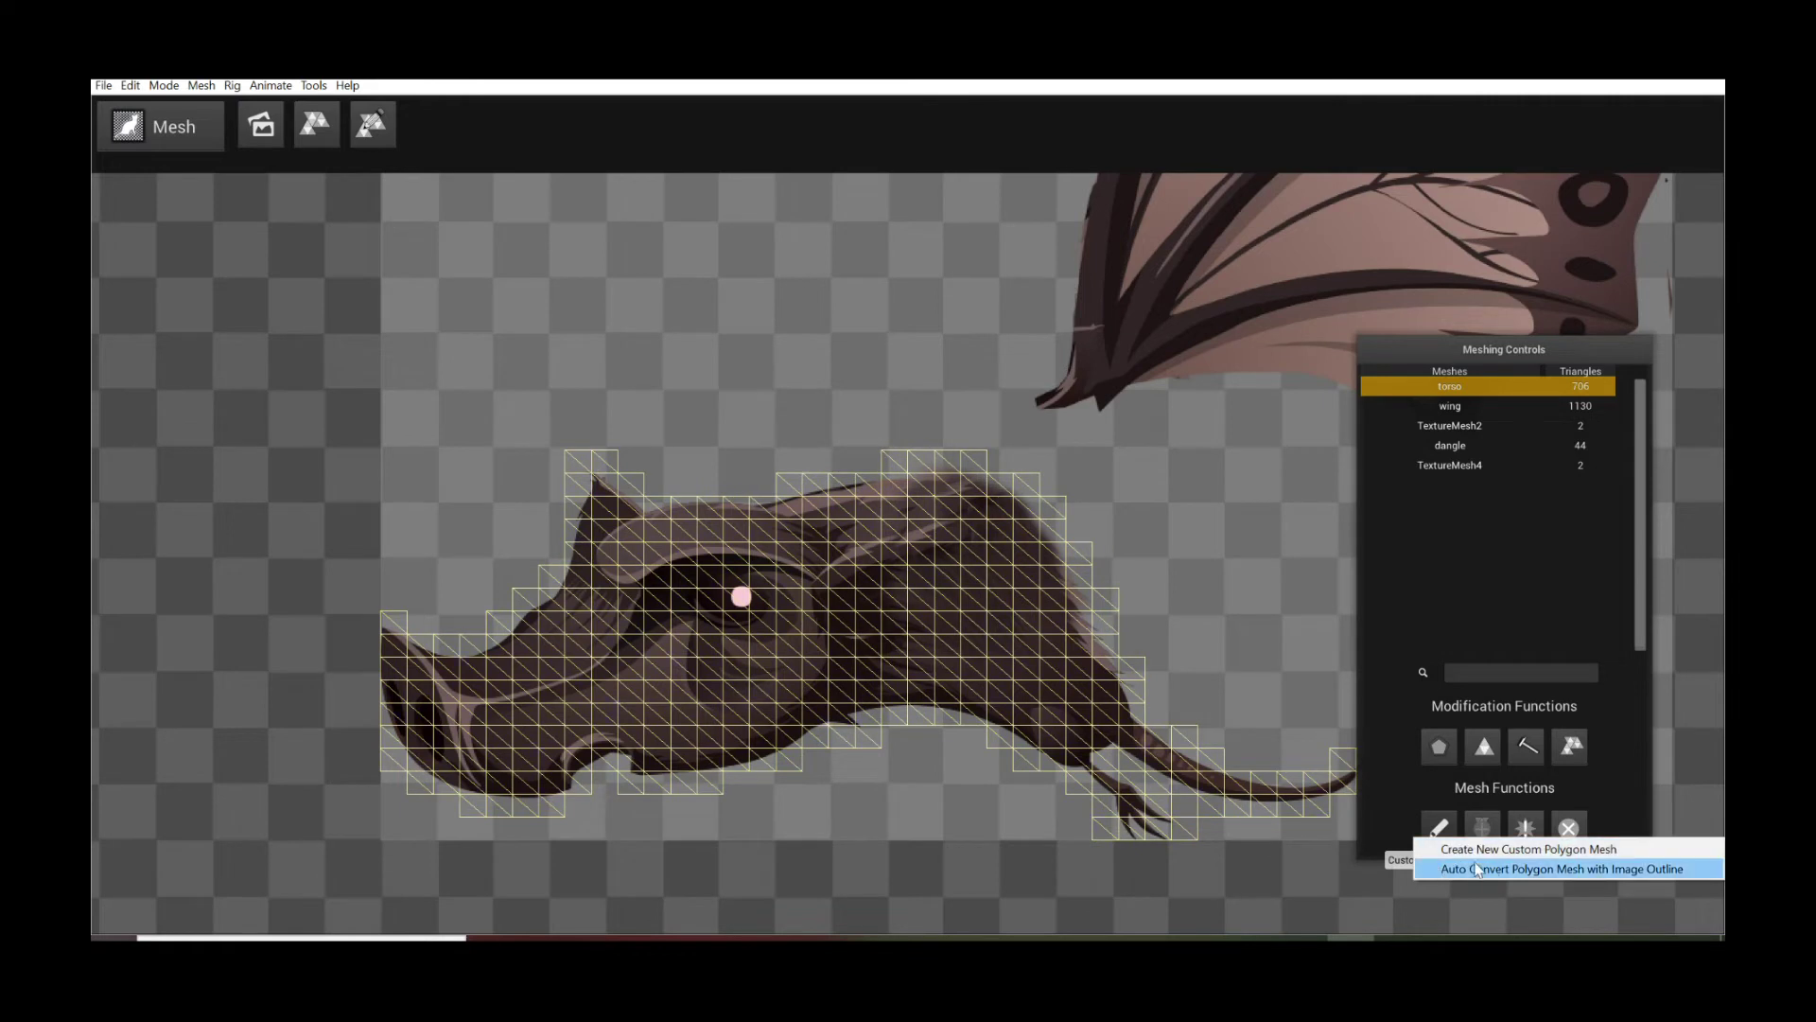
# Step: Auto-trace the torso from the image outline with Convex Hull on, adjusting Trace Accuracy
pyautogui.click(1562, 868)
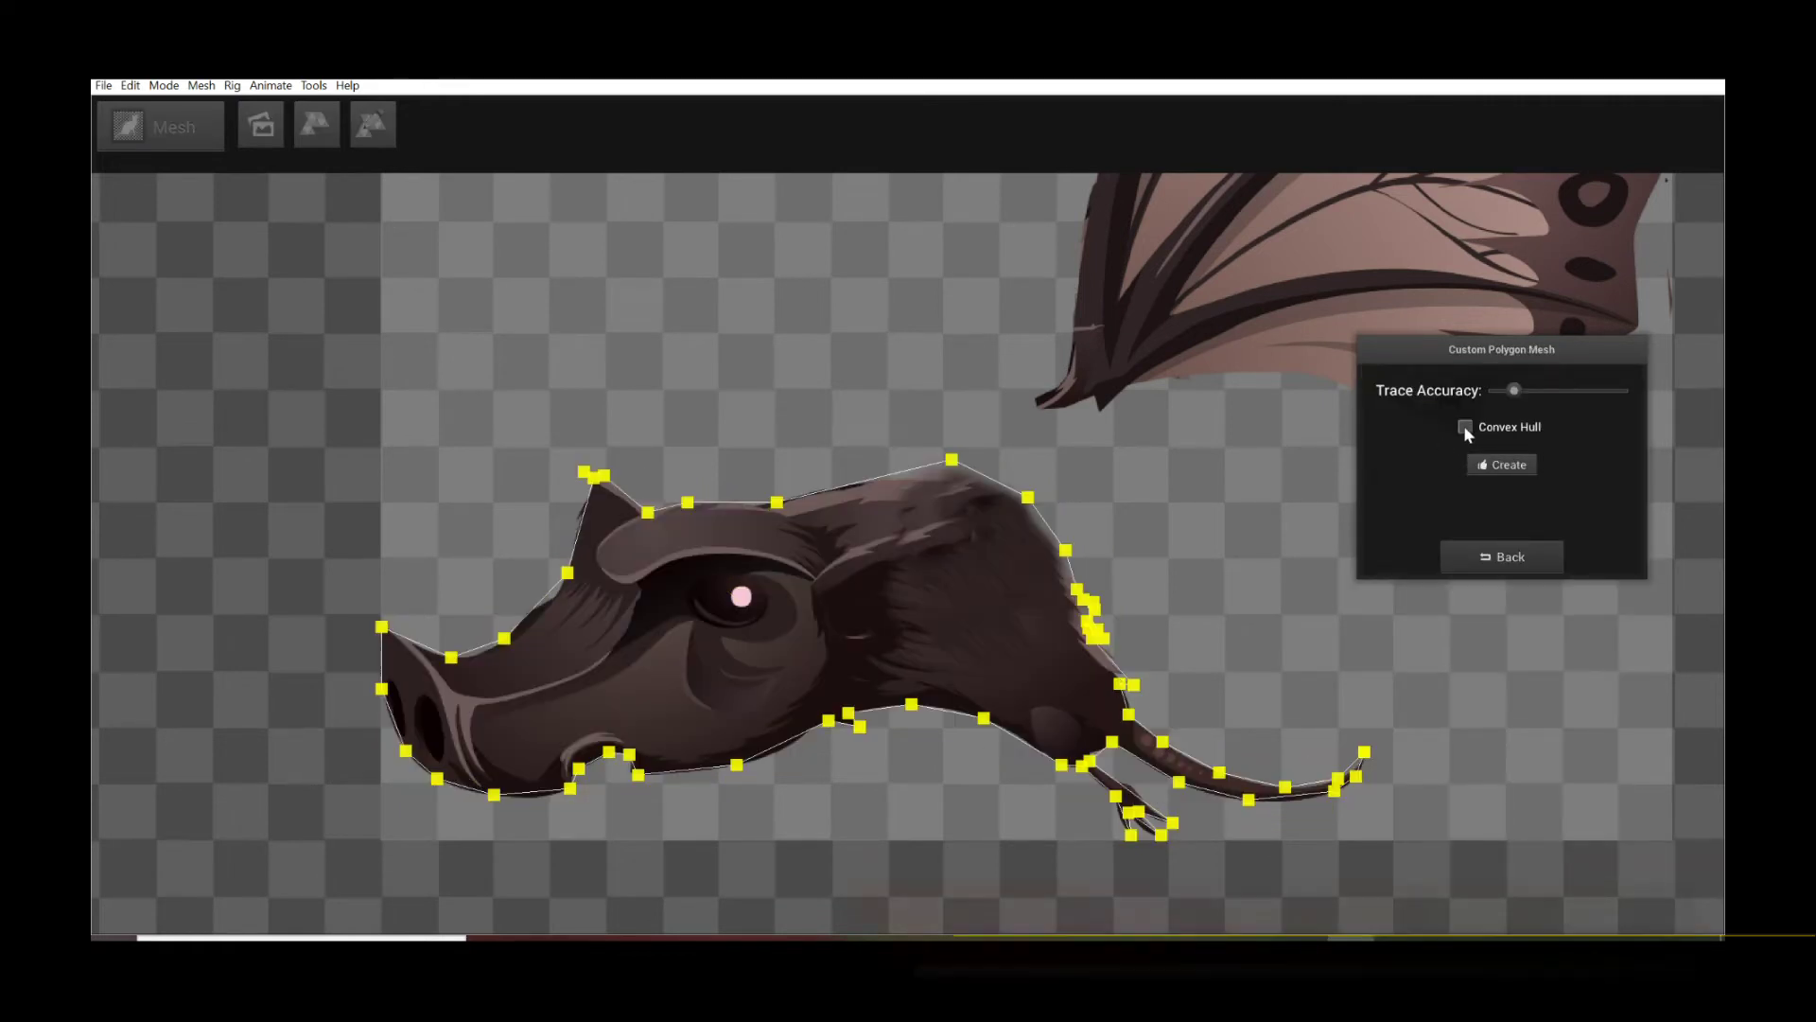
pyautogui.click(1465, 428)
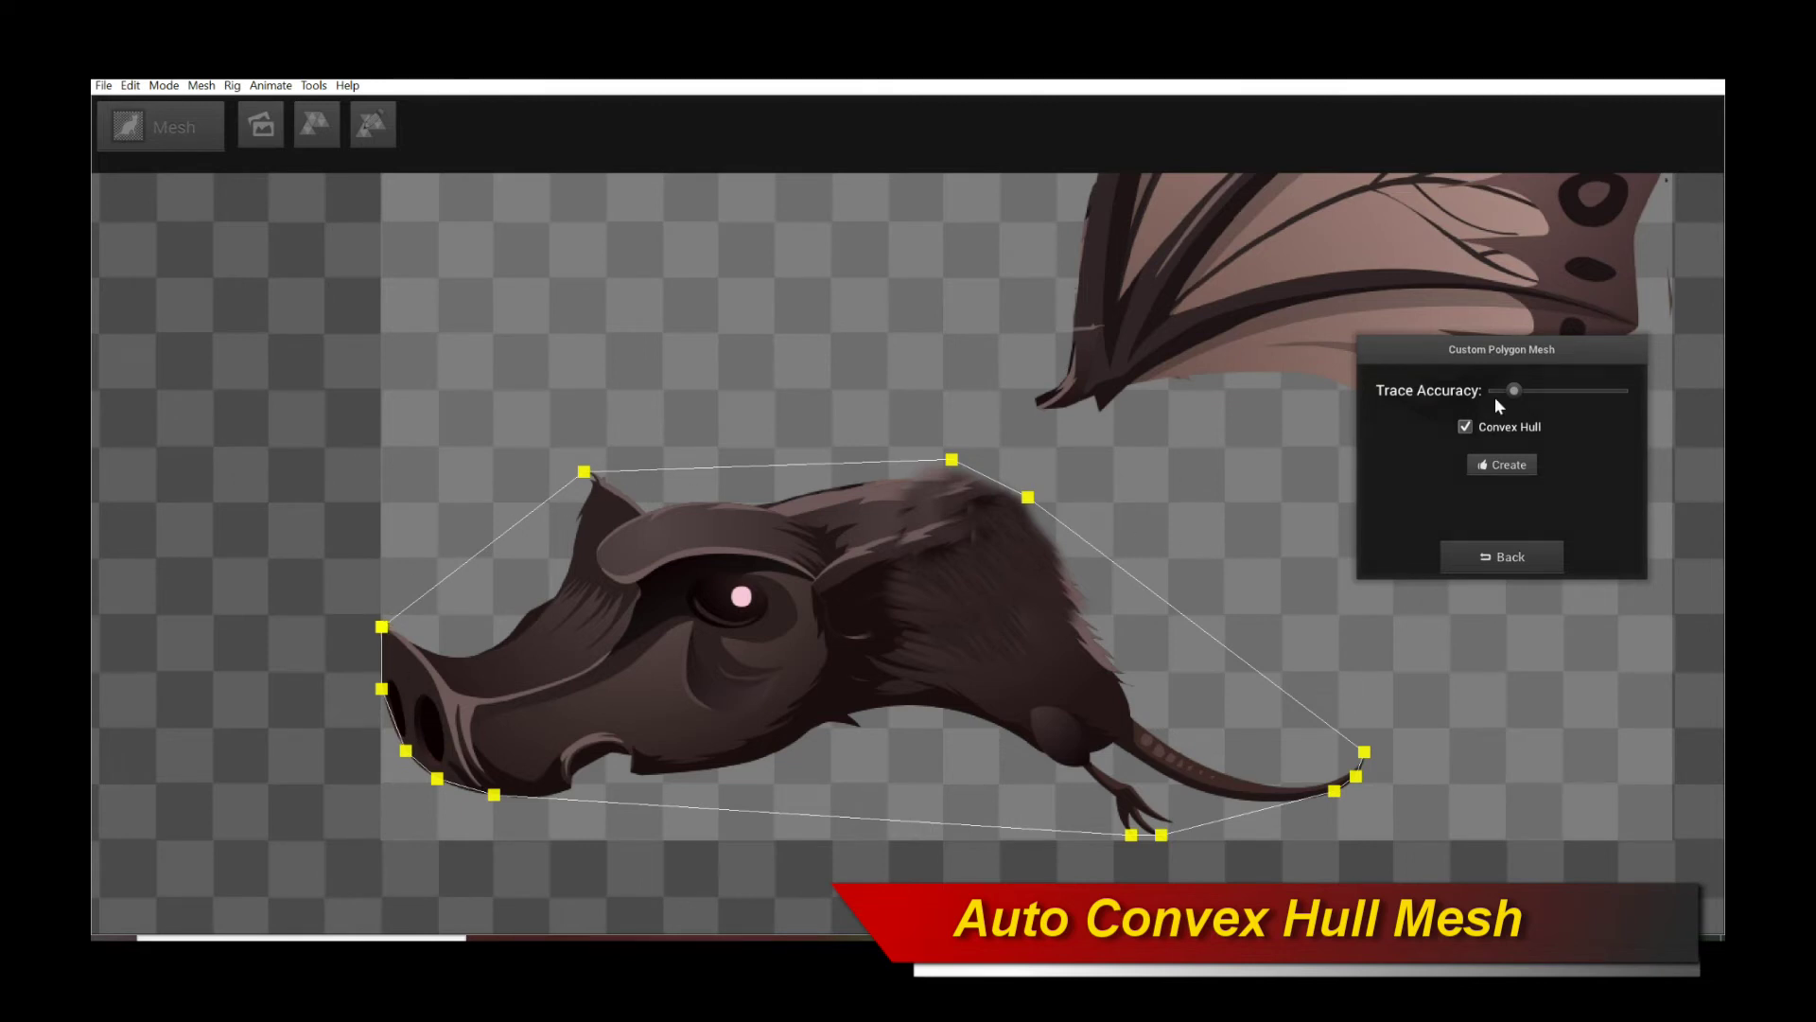
pyautogui.moveTo(1514, 391)
pyautogui.mouseDown()
pyautogui.moveTo(1633, 390)
pyautogui.moveTo(1514, 397)
pyautogui.moveTo(1558, 397)
pyautogui.mouseUp()
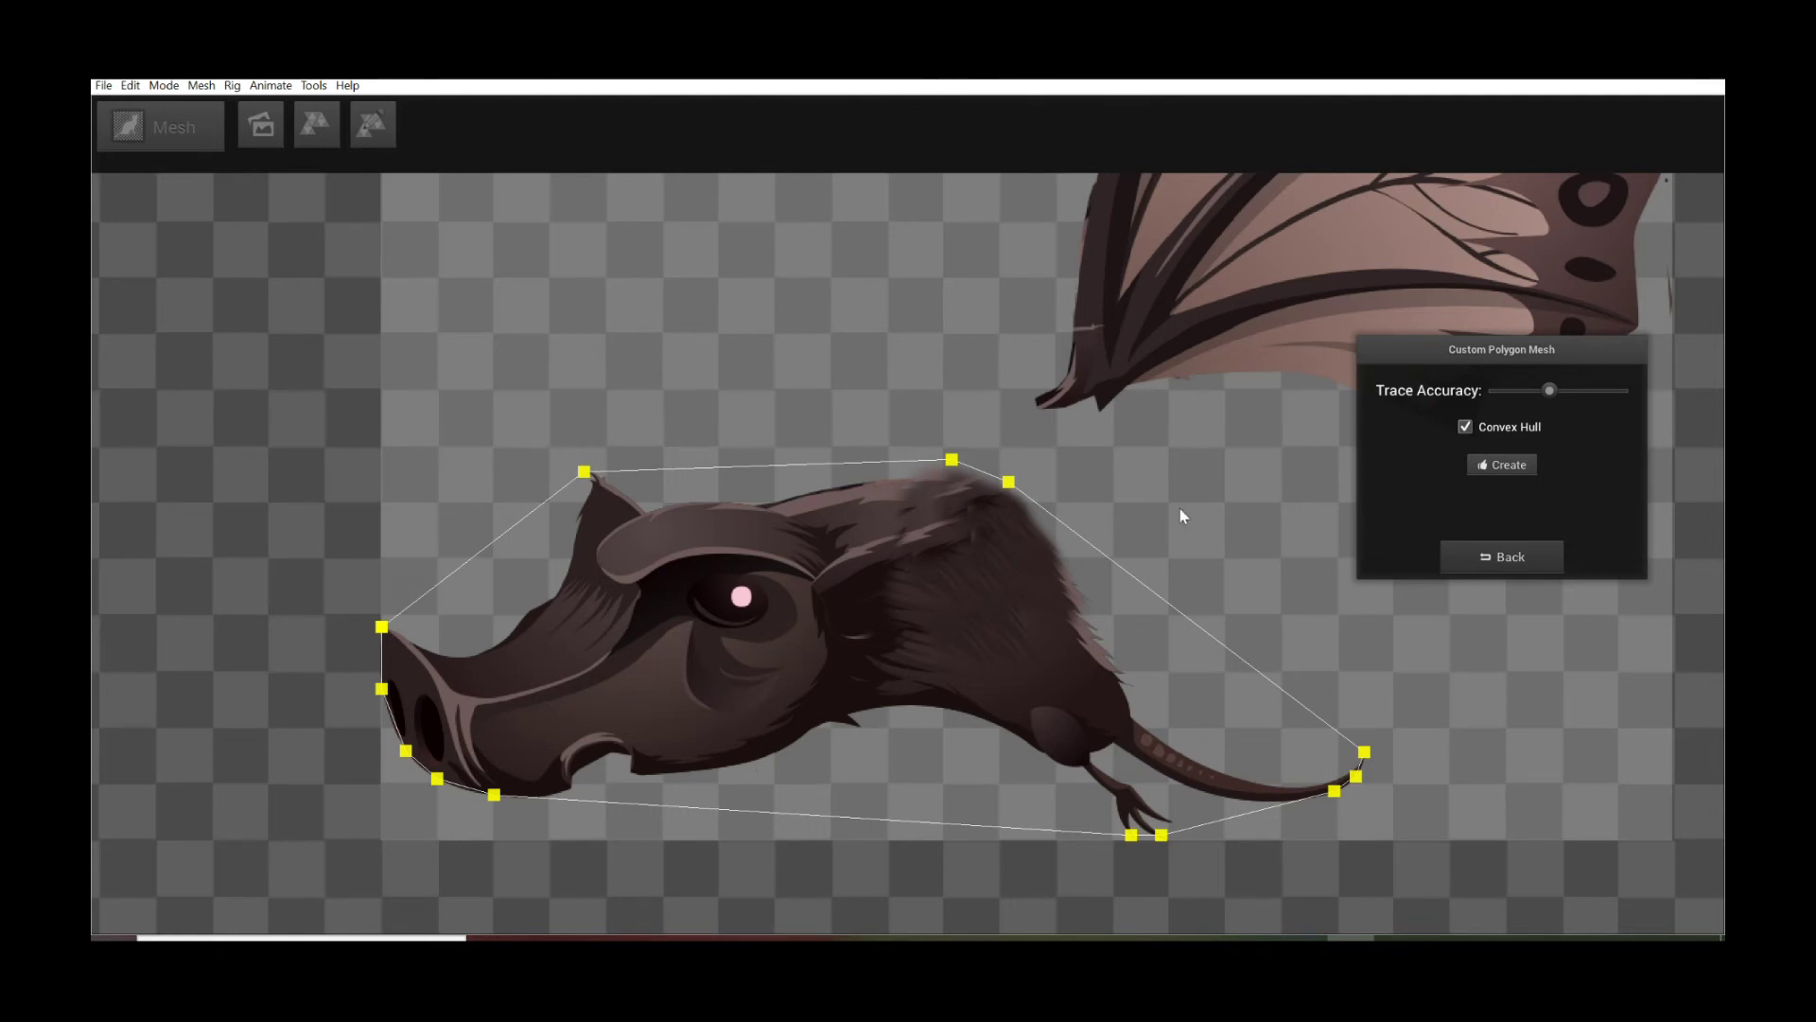
# Step: Create the convex hull mesh and add vertices at the belly, rump and hindquarters
pyautogui.click(1505, 458)
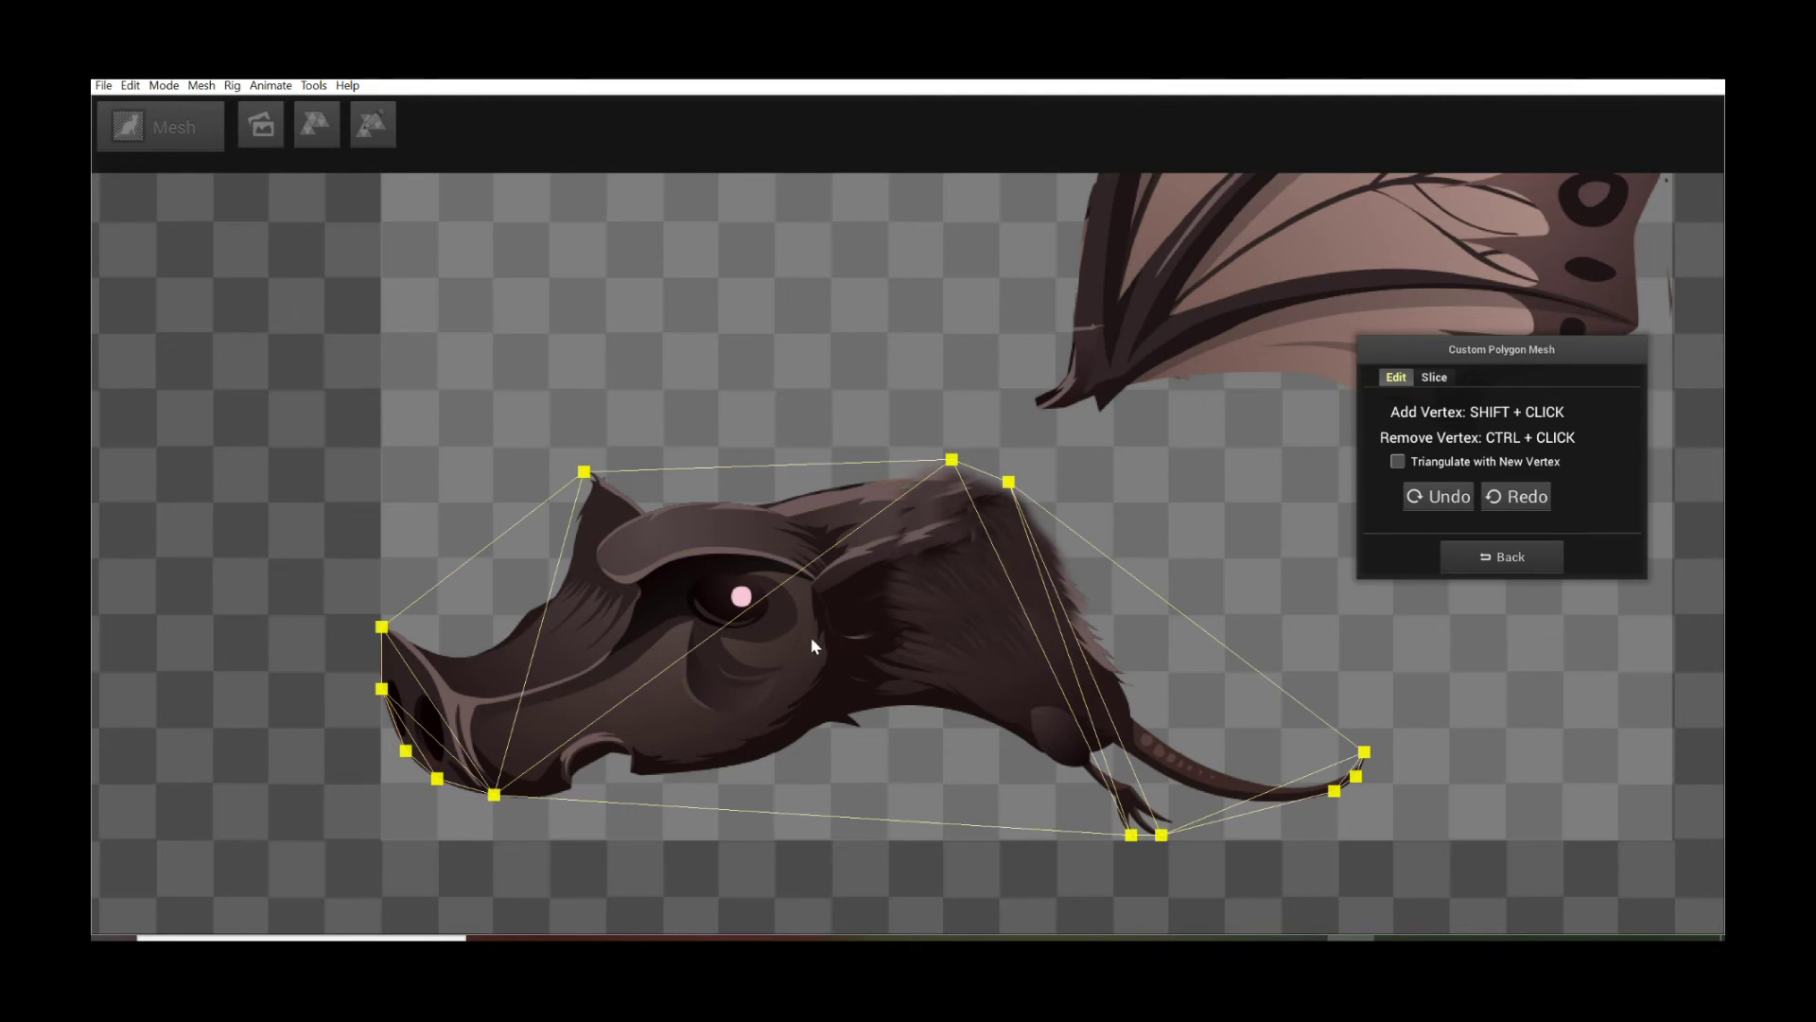
pyautogui.keyDown('shift'); pyautogui.click(923, 695); pyautogui.keyUp('shift')
pyautogui.moveTo(922, 696); pyautogui.dragTo(884, 705)
pyautogui.keyDown('shift'); pyautogui.click(1096, 676); pyautogui.keyUp('shift')
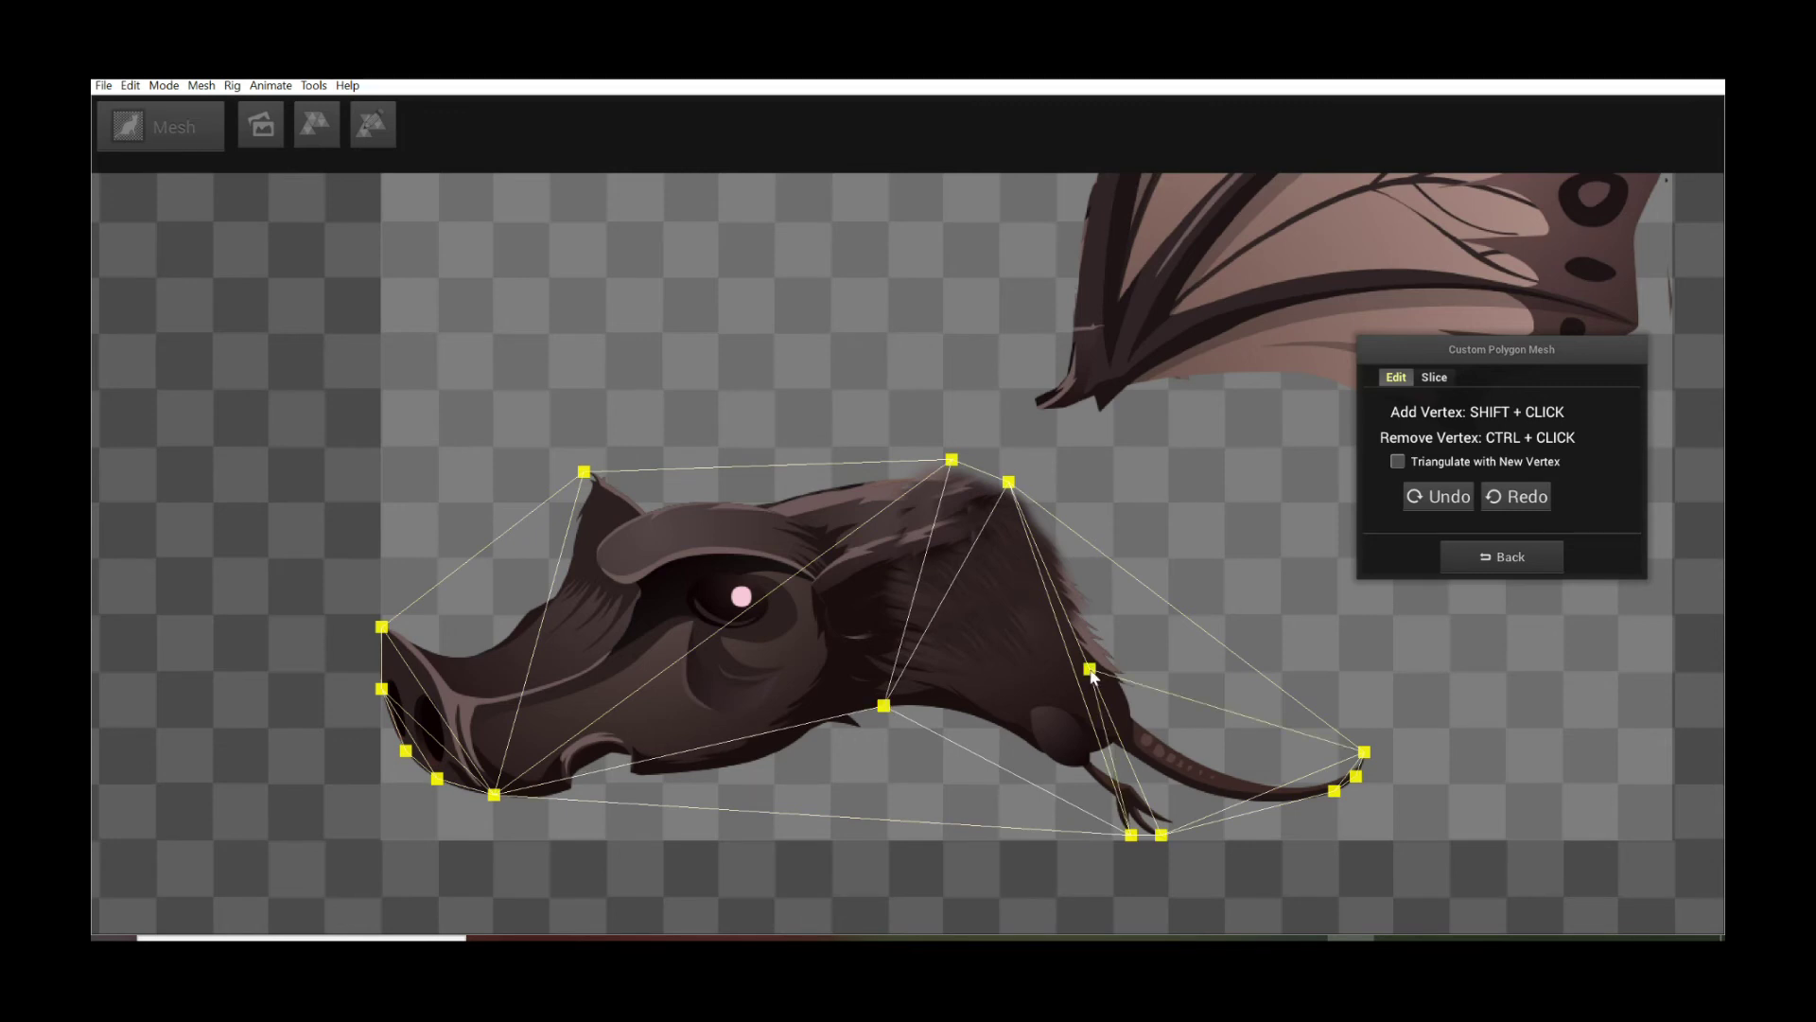
pyautogui.moveTo(1095, 675); pyautogui.dragTo(1031, 692)
pyautogui.keyDown('shift'); pyautogui.click(1078, 681); pyautogui.keyUp('shift')
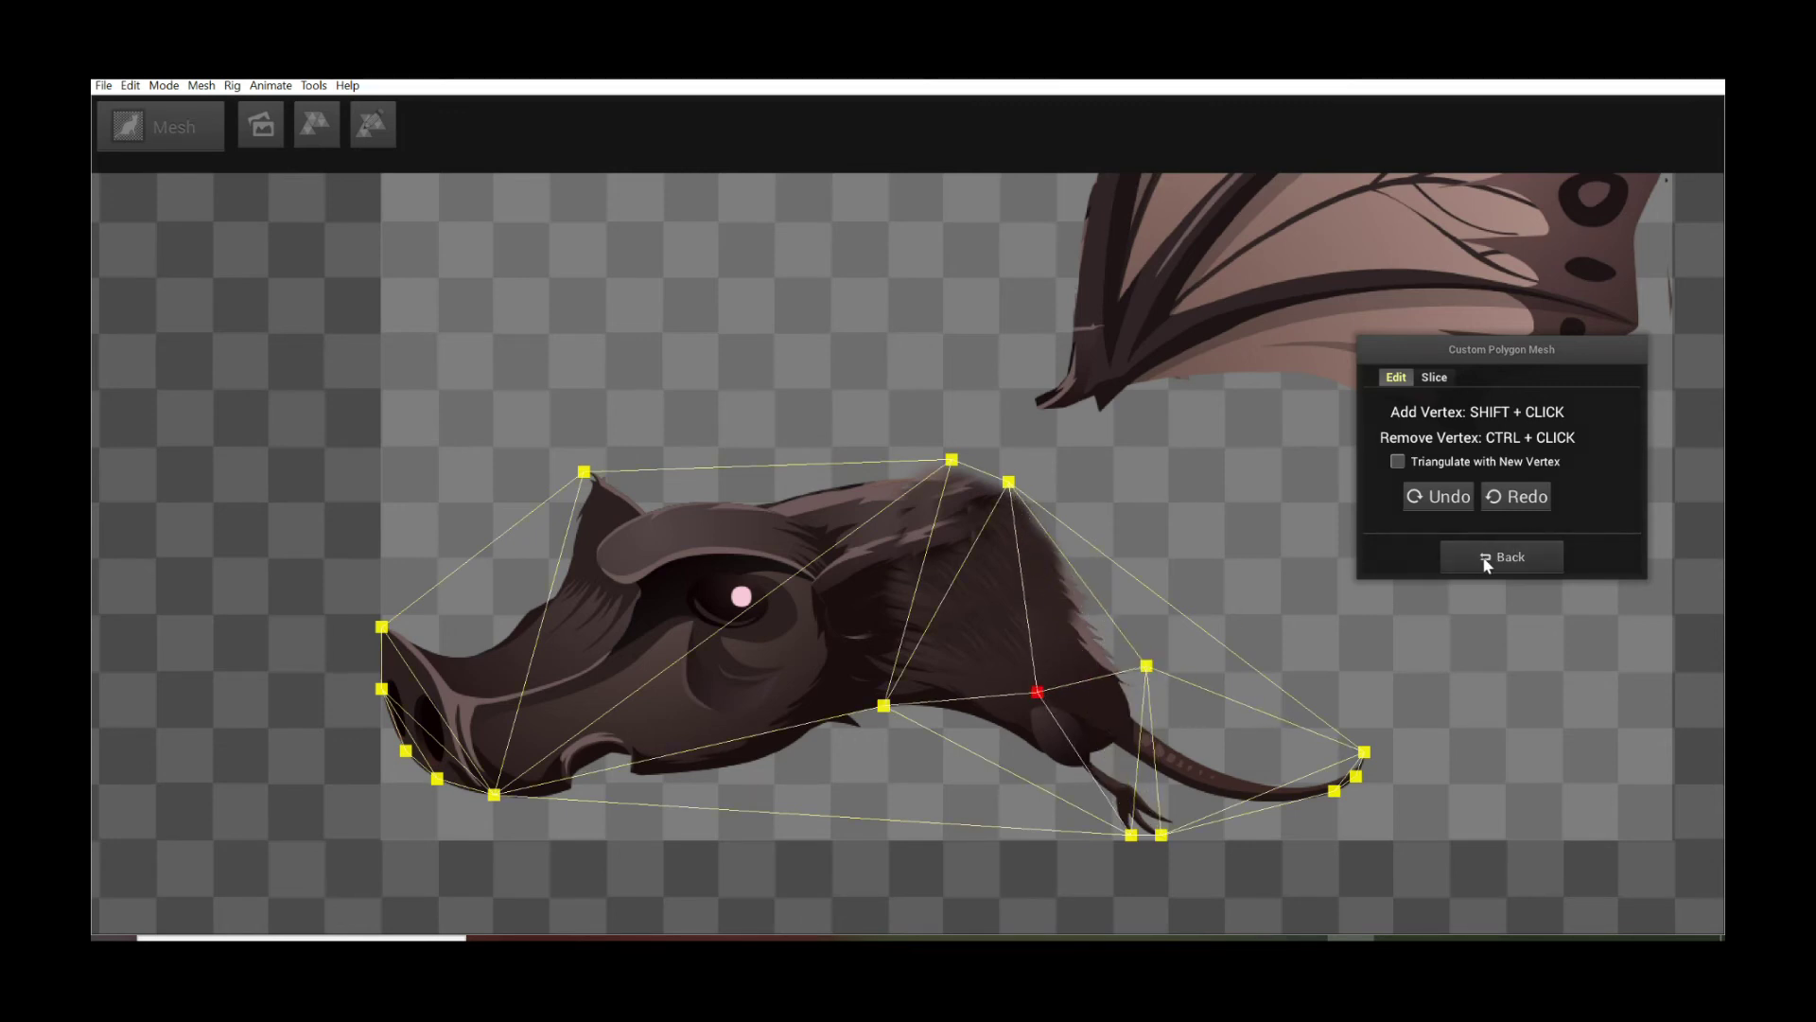
pyautogui.click(1500, 557)
# Step: Select the new low-poly convex hull torso mesh in the mesh list
pyautogui.click(850, 678)
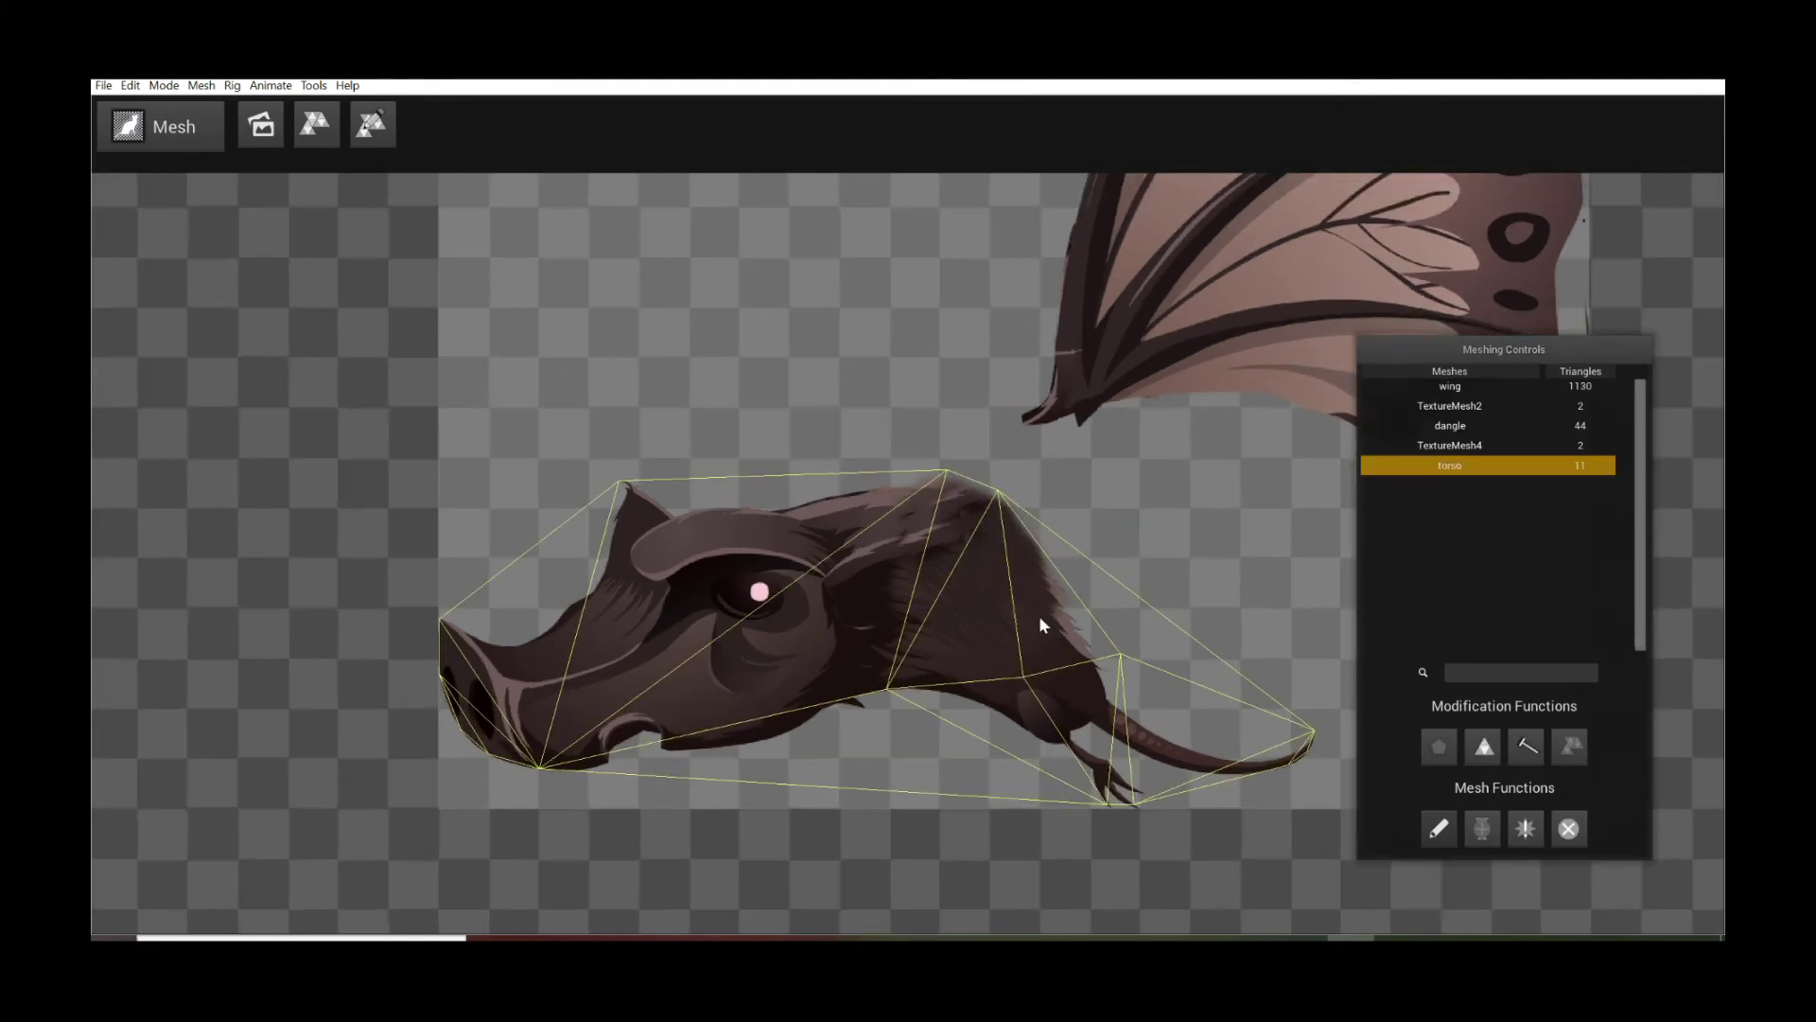